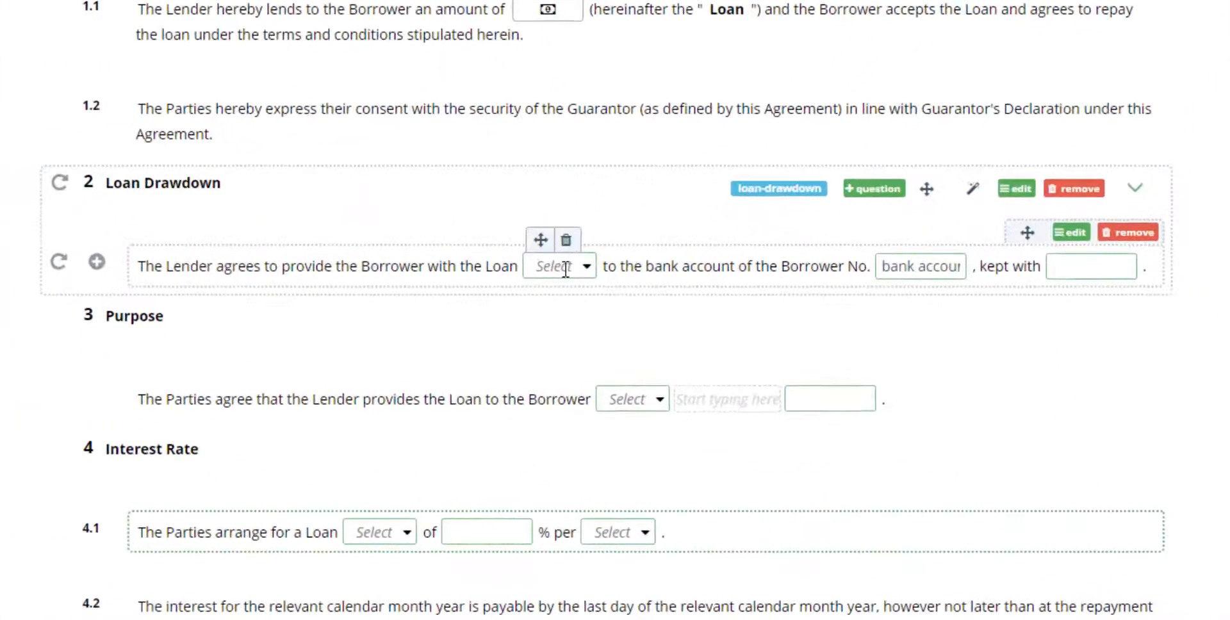
# - Inspect each element of the Loan Drawdown sentence, from the payment method selection through the account number text to the final text input
pyautogui.click(566, 267)
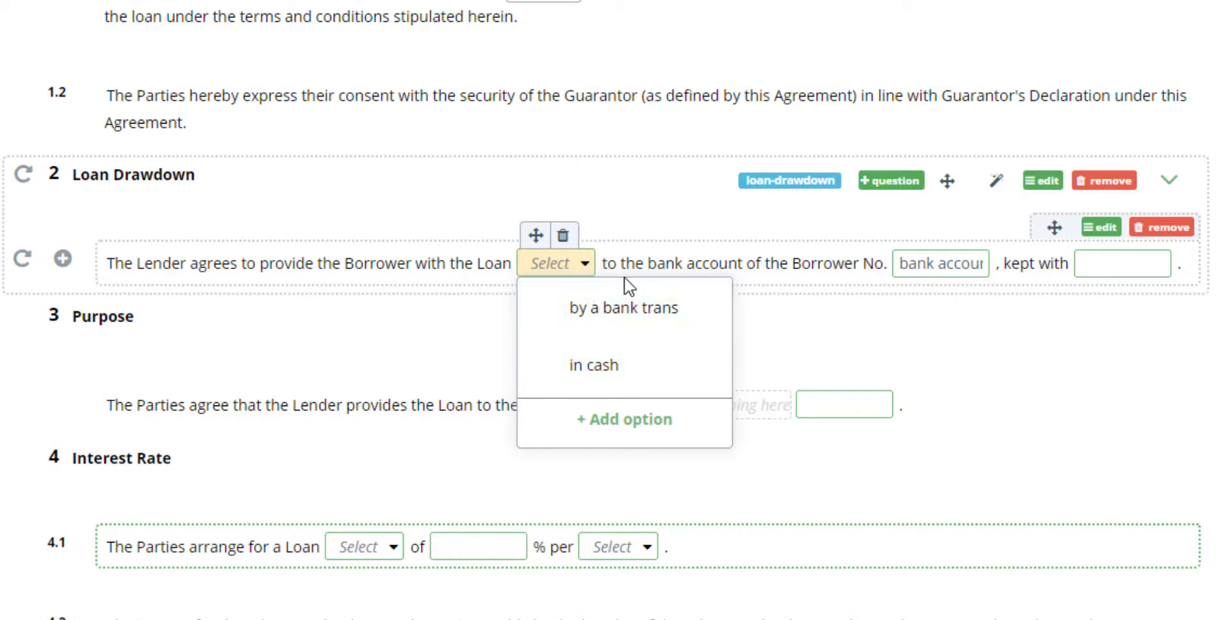
pyautogui.click(649, 263)
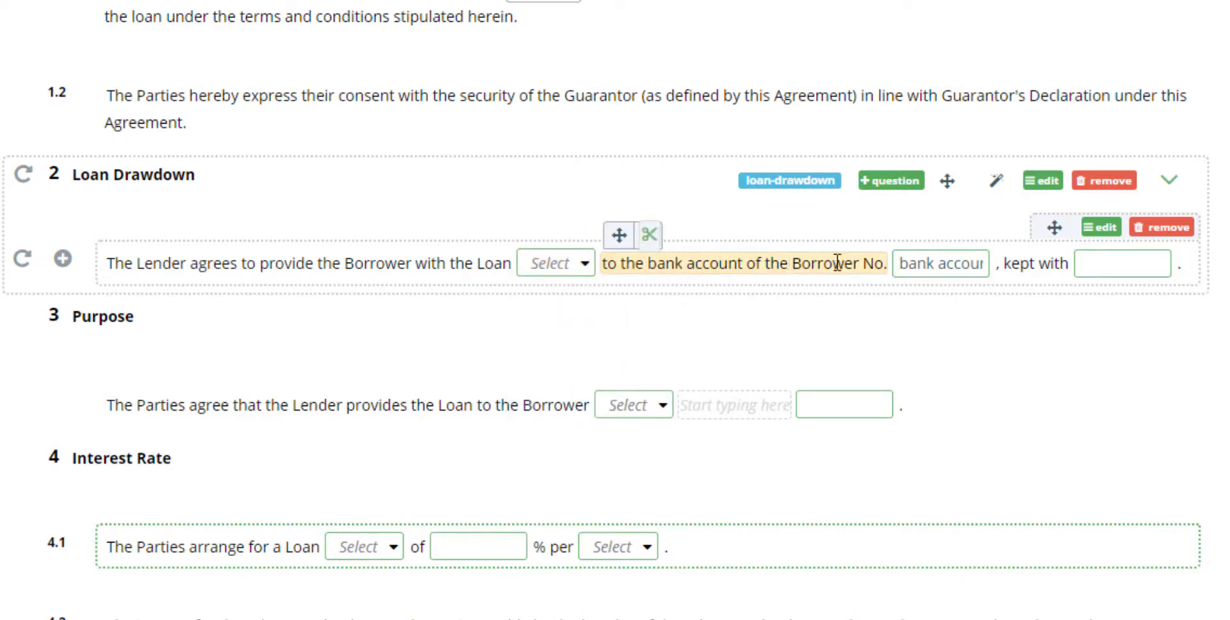
pyautogui.click(934, 269)
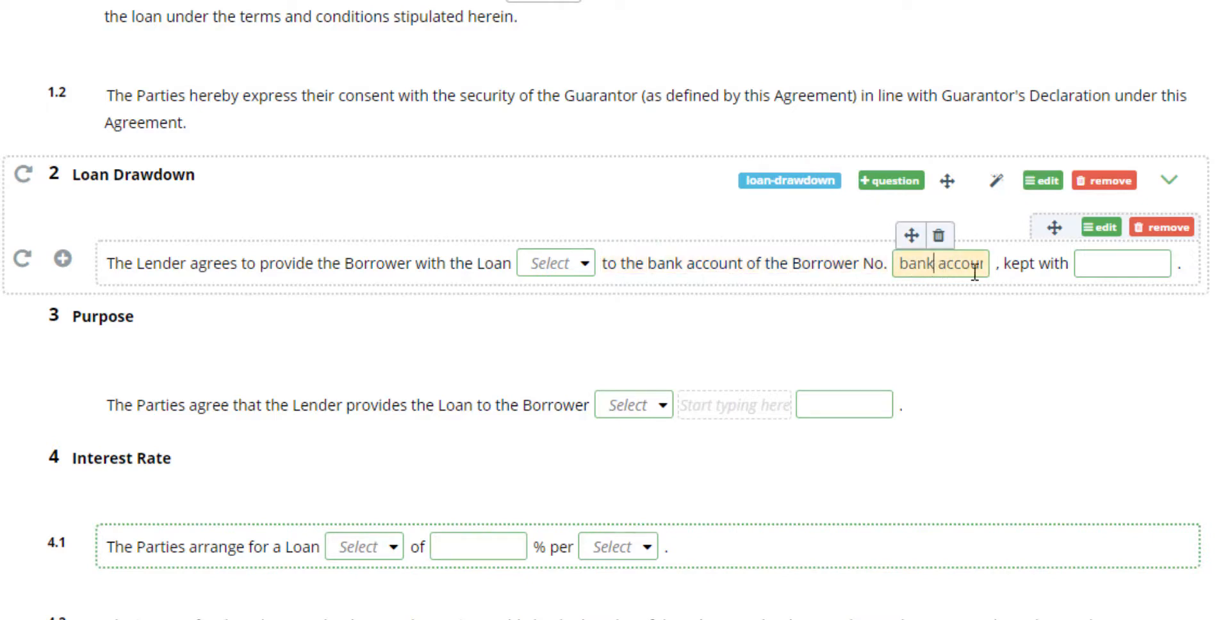
pyautogui.click(1032, 269)
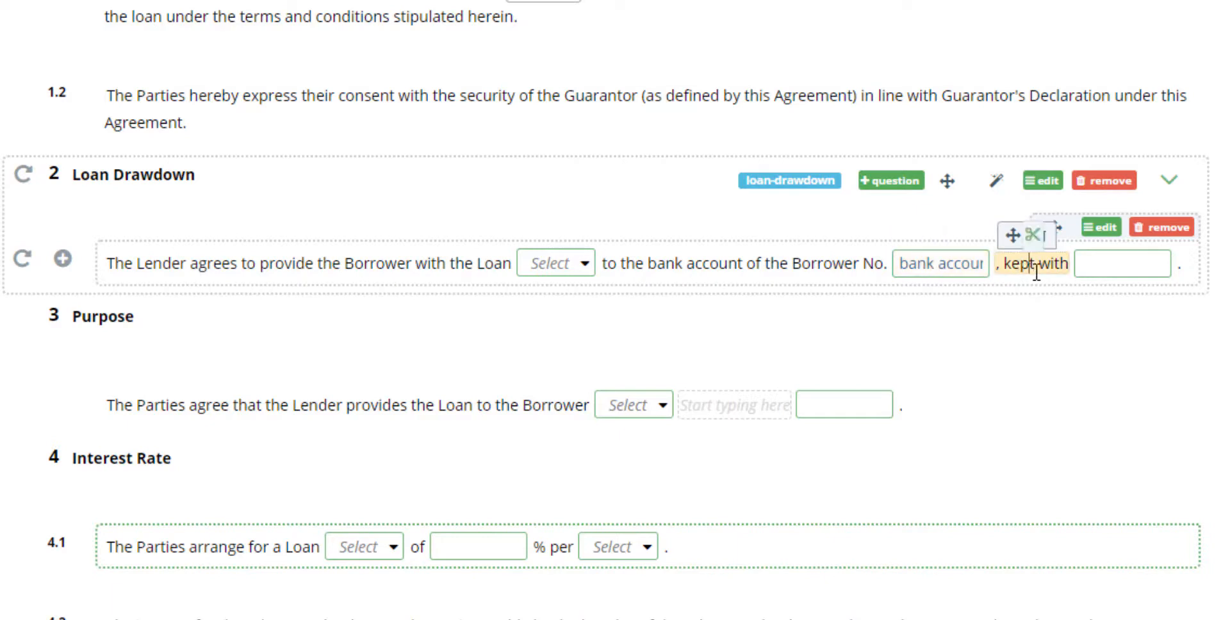
pyautogui.click(1118, 264)
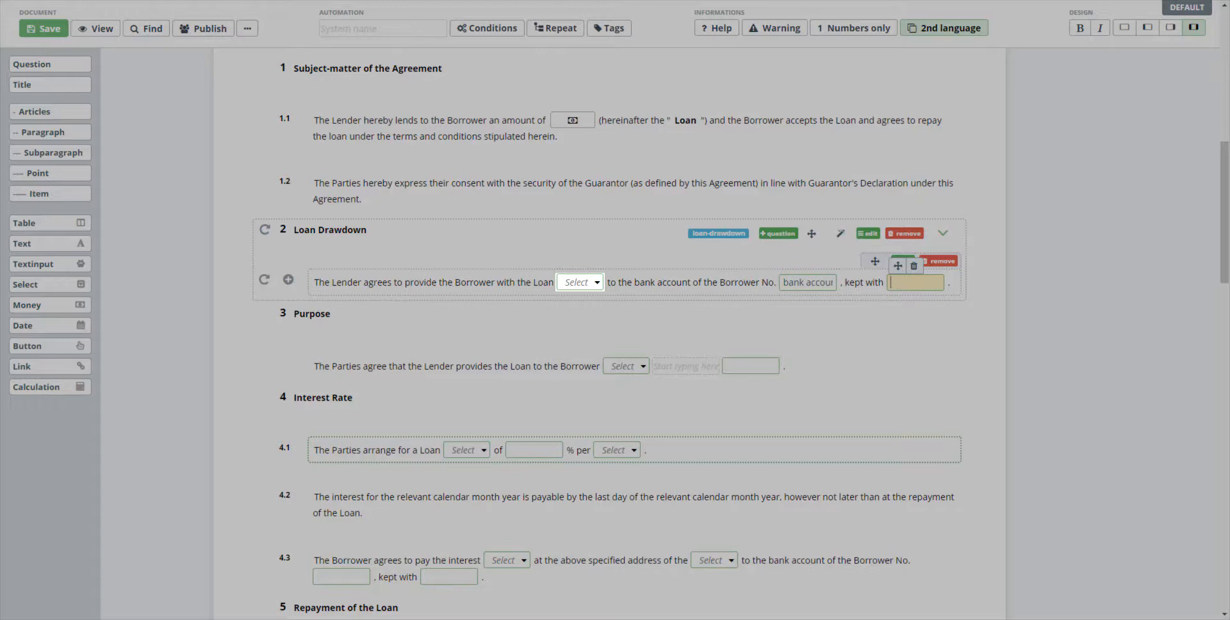
# - Give the payment method select in the Loan Drawdown sentence the system name "type of drawdown"
pyautogui.click(580, 282)
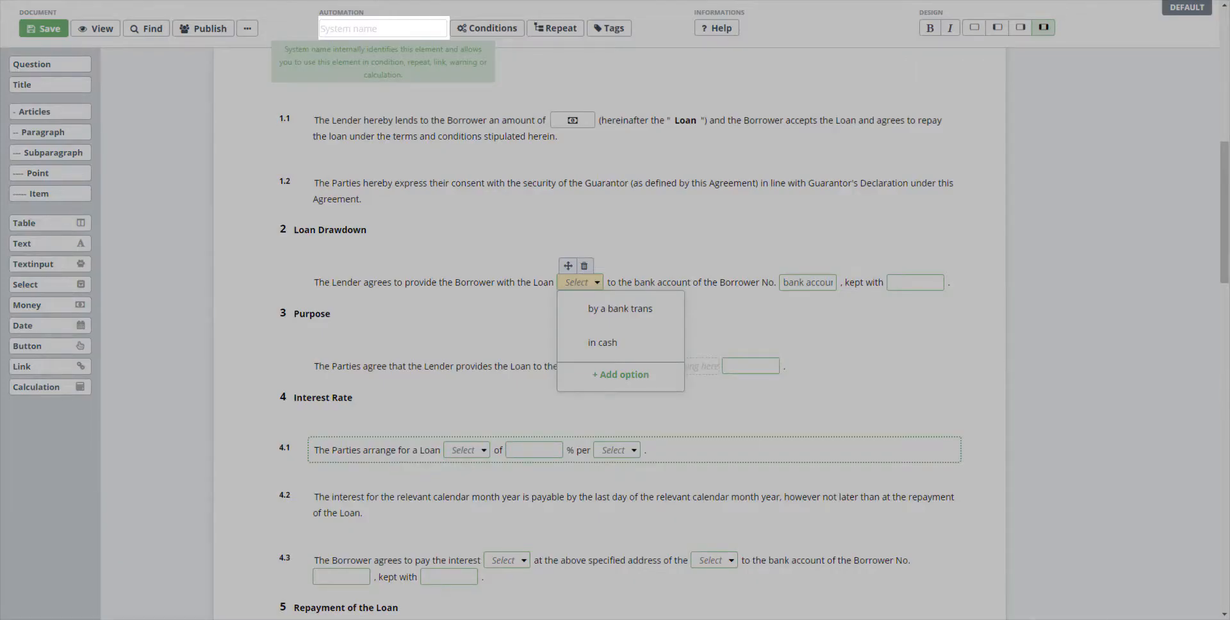
pyautogui.write('type of dr')
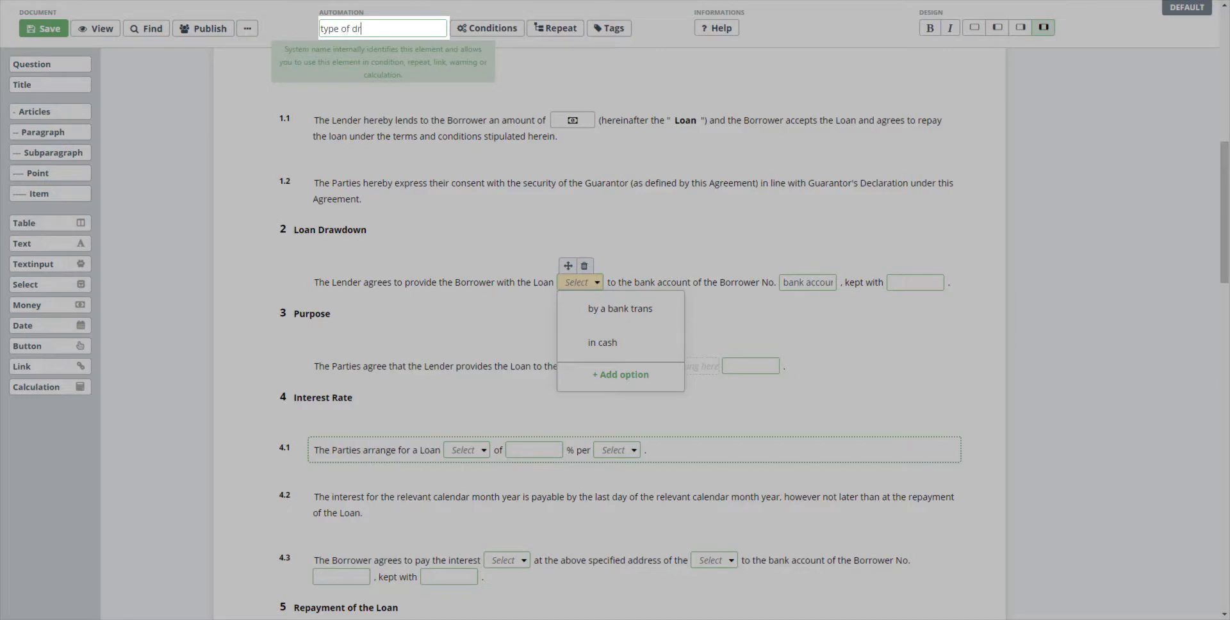
pyautogui.write('awdown')
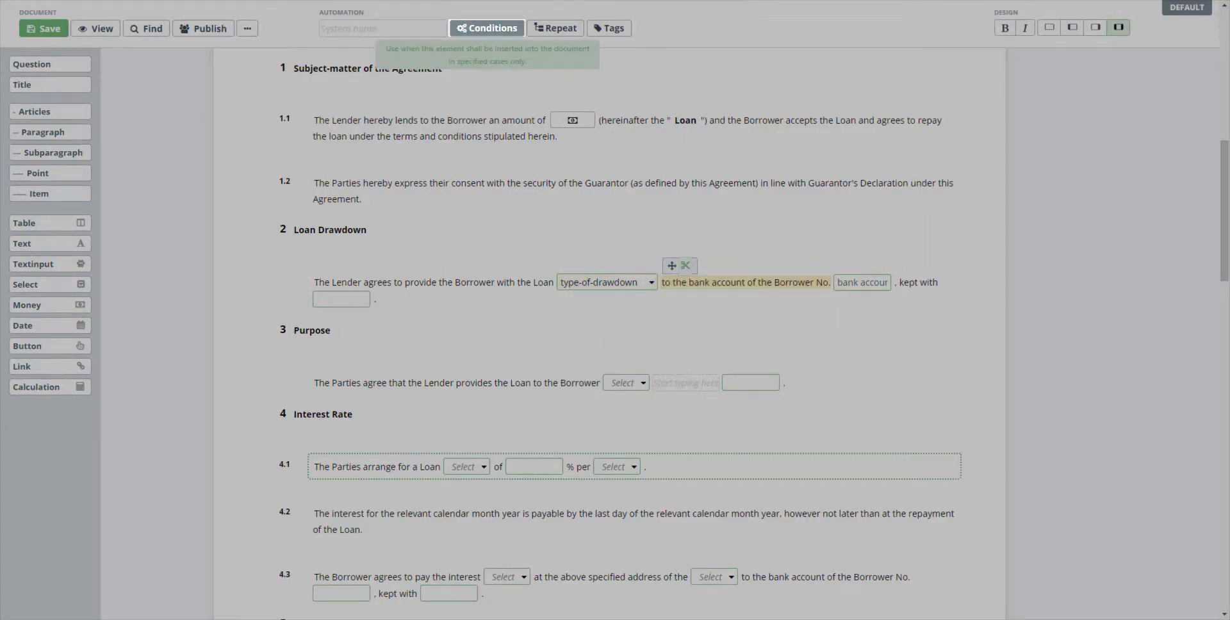
# - Make the text "to the bank account of the Borrower No." conditional on the select type-of-drawdown being set to "by a bank transfer"
pyautogui.click(487, 28)
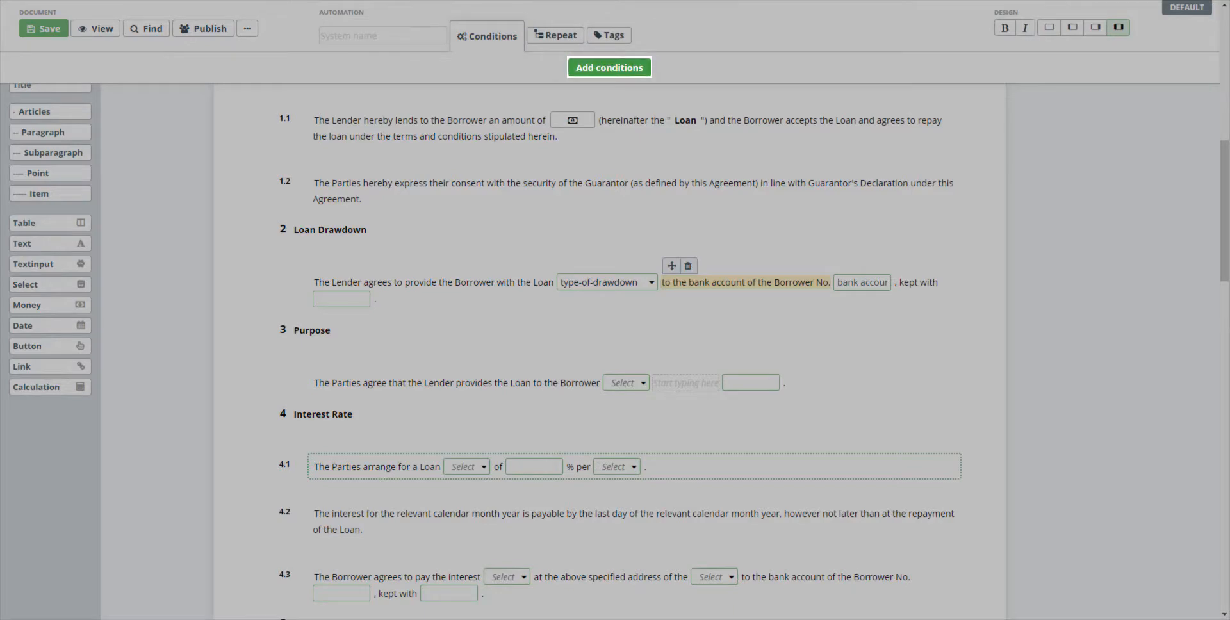
pyautogui.click(610, 68)
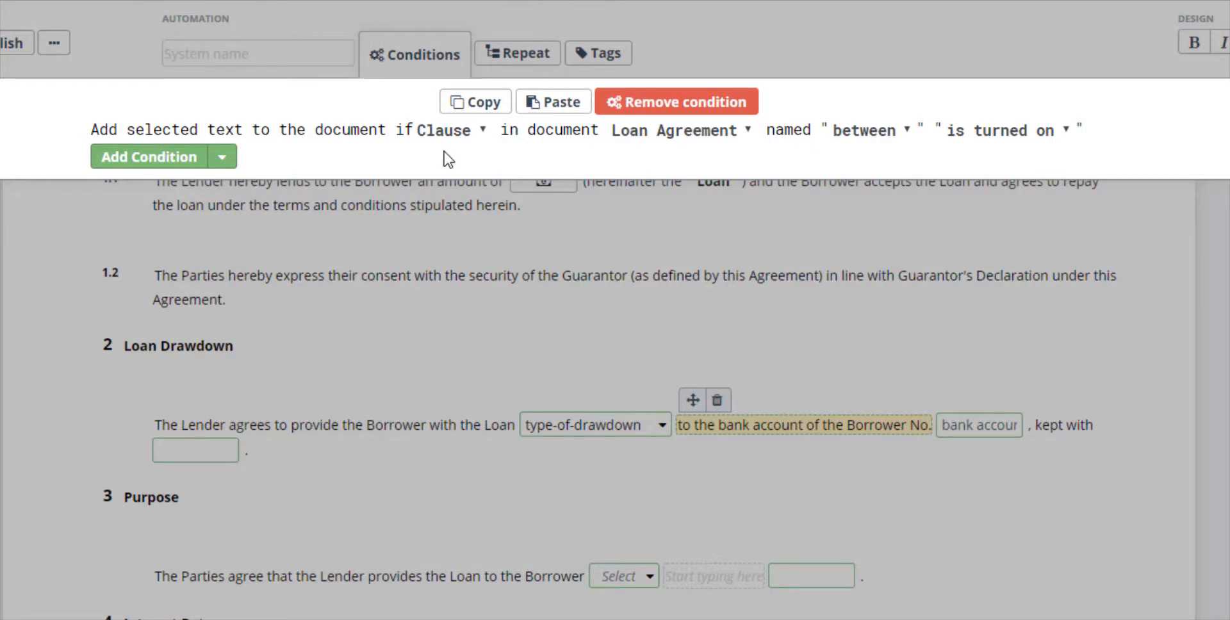
pyautogui.click(456, 133)
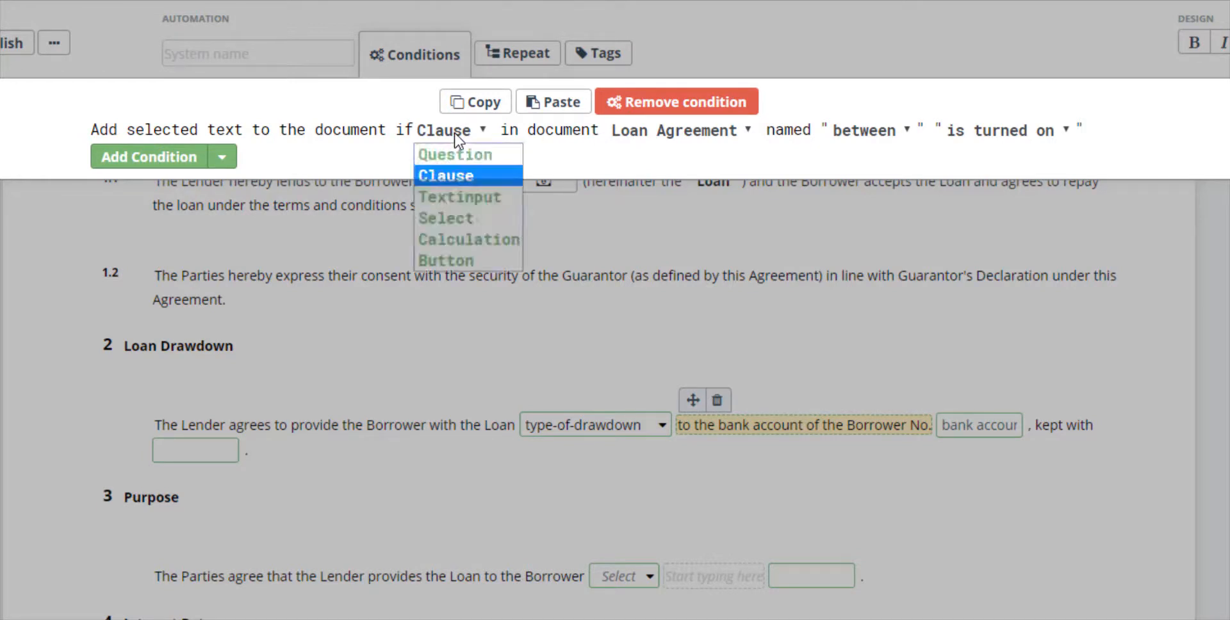
pyautogui.click(472, 219)
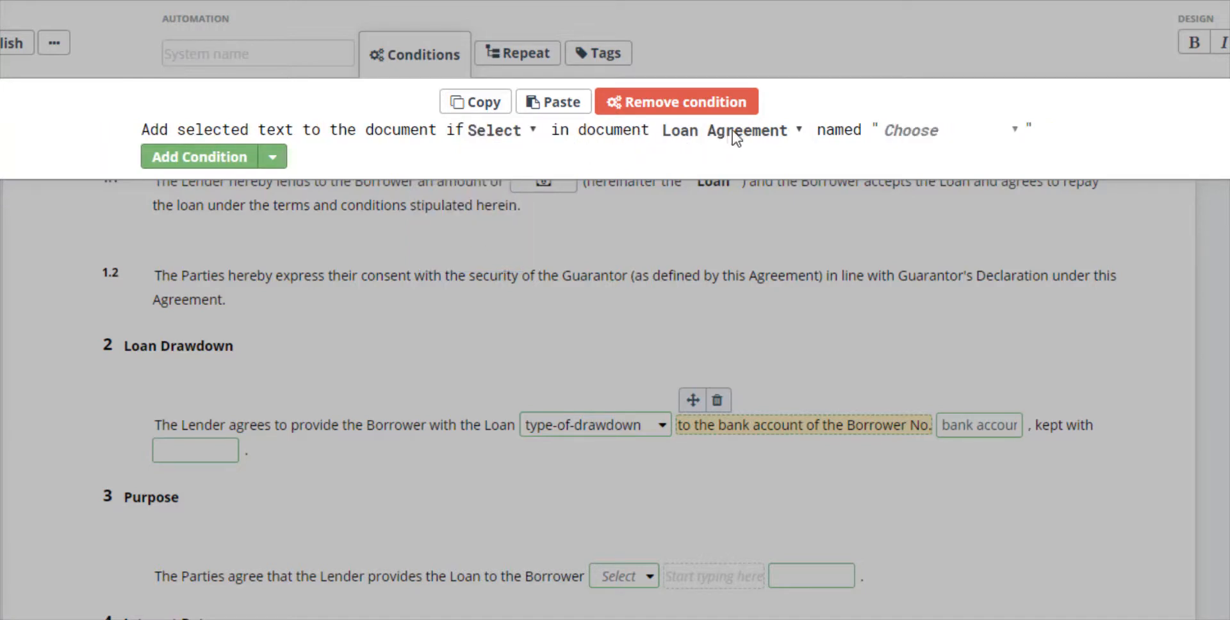
pyautogui.click(910, 131)
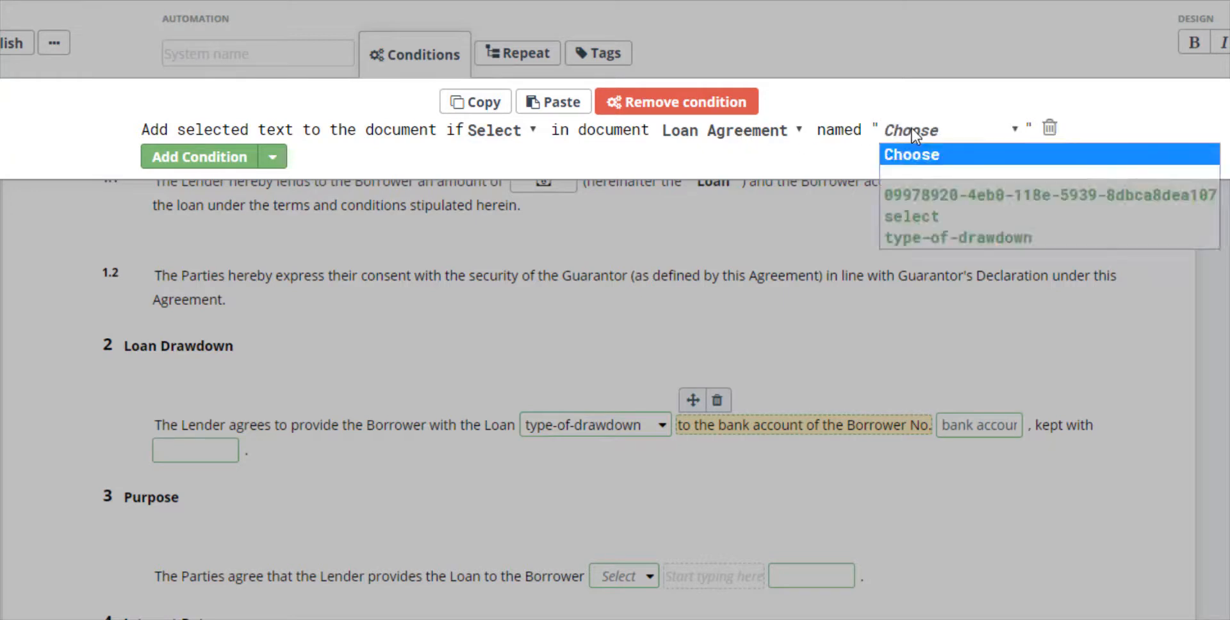
pyautogui.click(980, 237)
pyautogui.click(1099, 130)
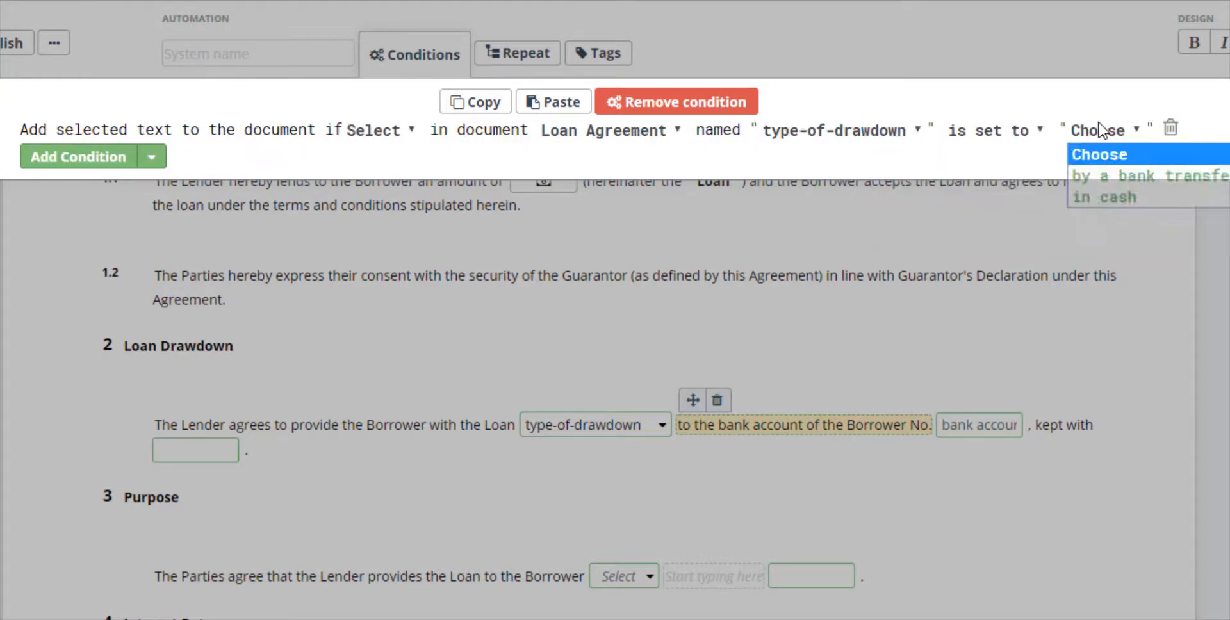
pyautogui.click(1121, 177)
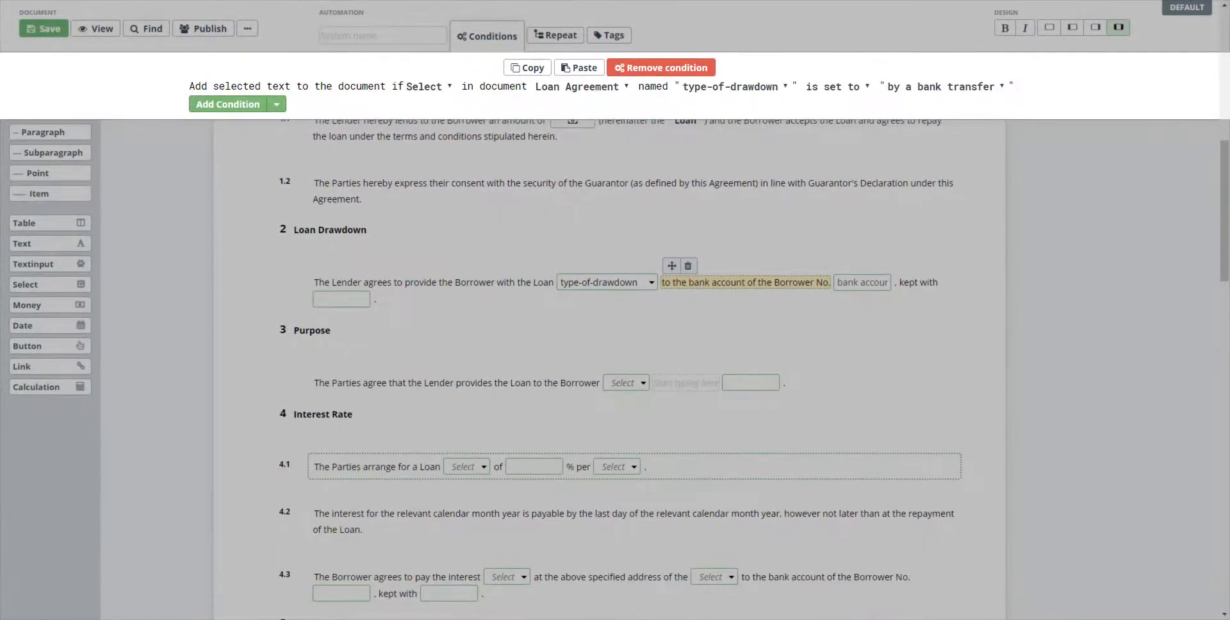
# - Add the question "How the loan shall be repaid" to article 5, Repayment of the Loan
pyautogui.scroll(-3, 609, 370)
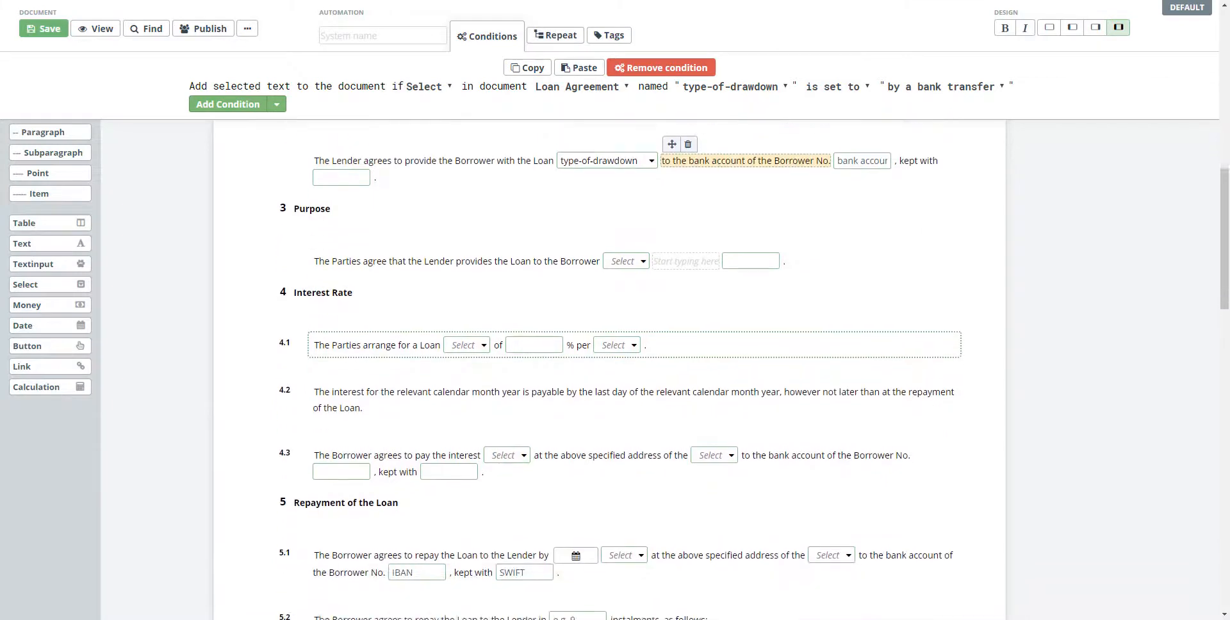
pyautogui.scroll(-3, 608, 369)
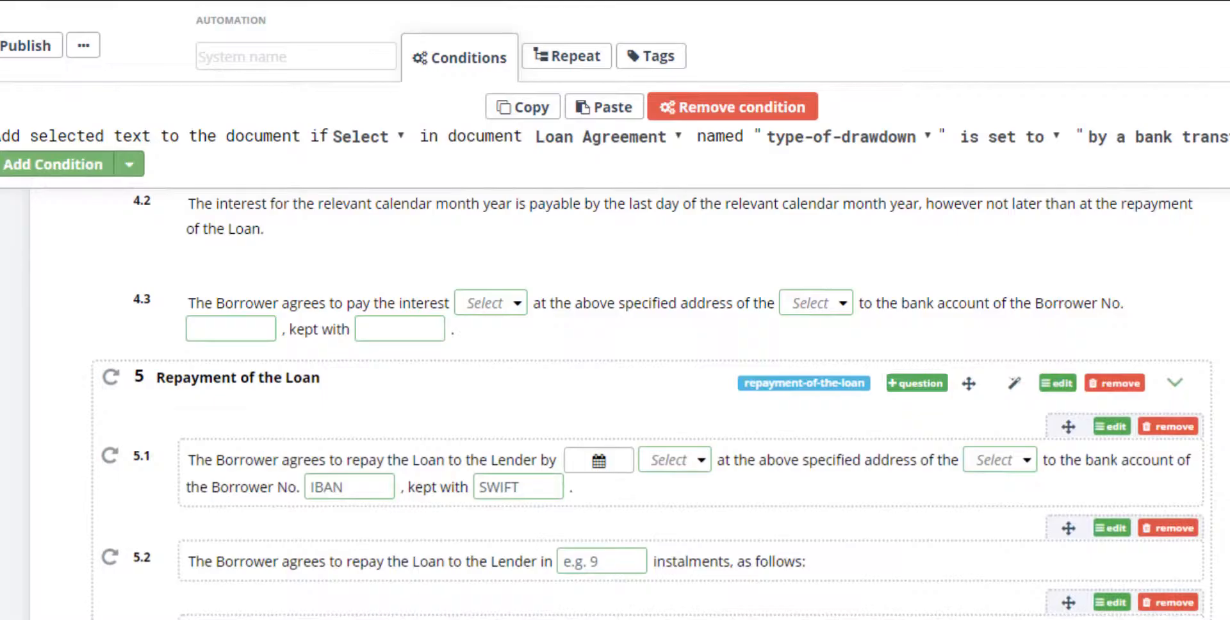
pyautogui.write('How the loan shall be repaid')
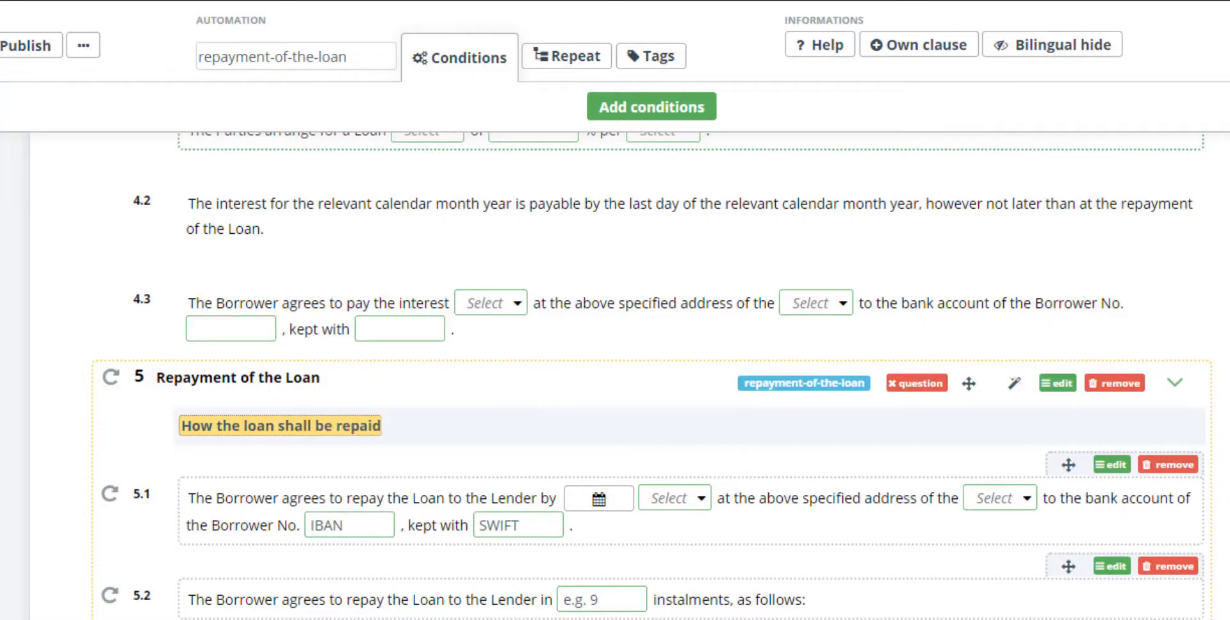
pyautogui.press('Return')
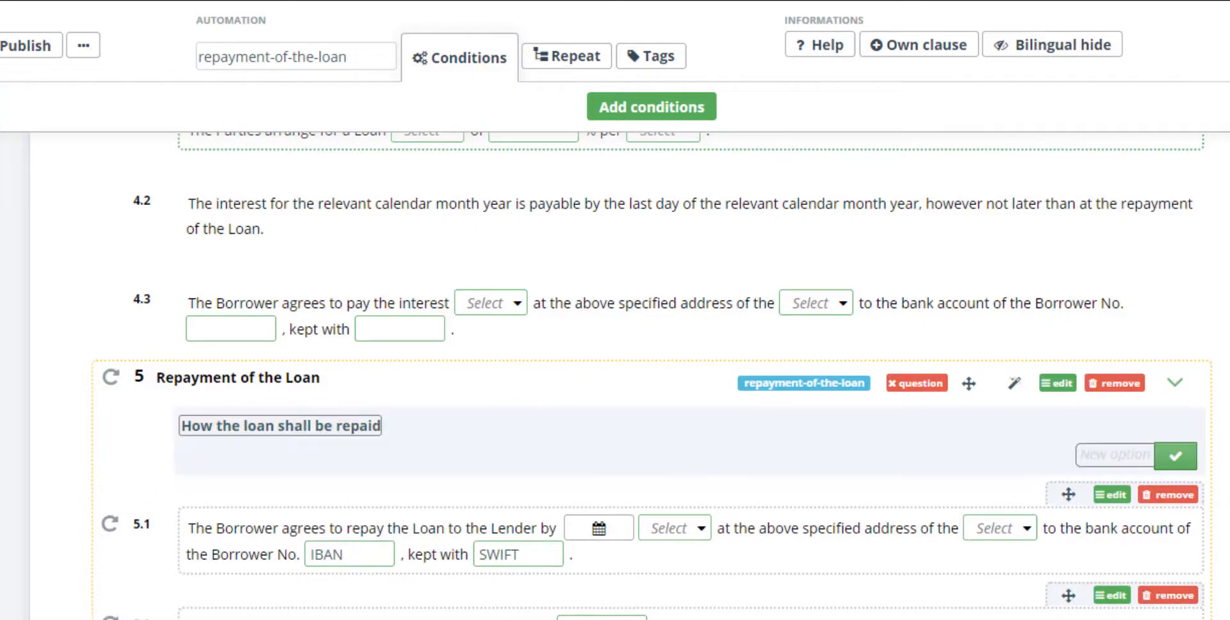
# - Add the answer options "lump-sum" and "in instalments" to the loan repayment question
pyautogui.write('lump-sum')
pyautogui.press('Return')
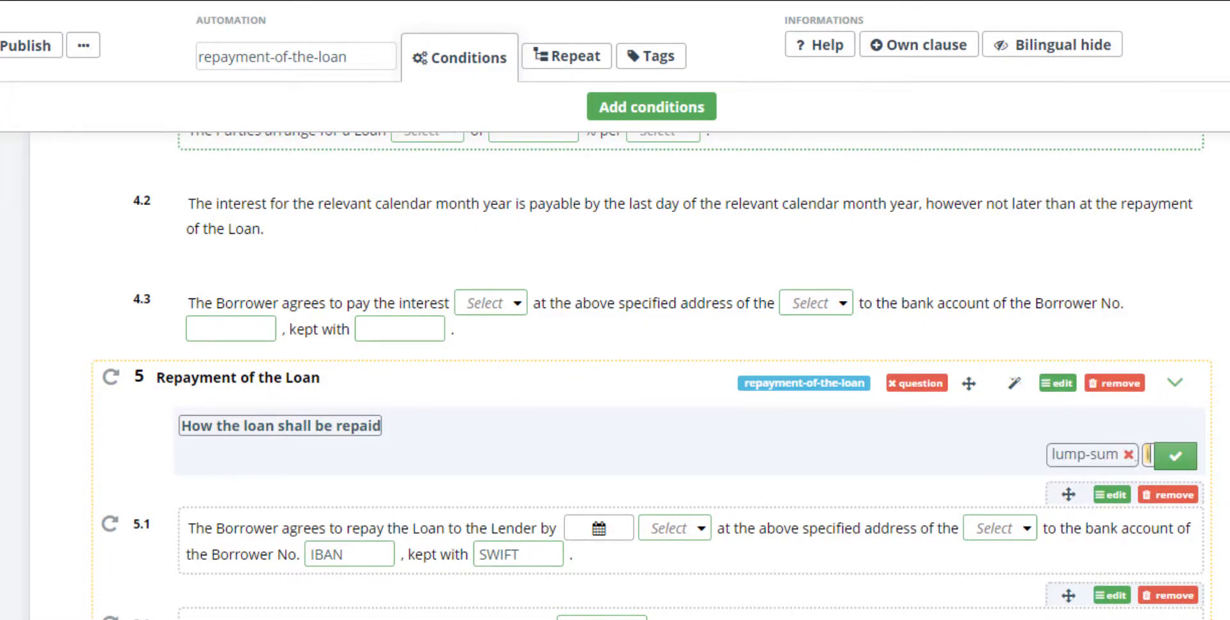
pyautogui.write('in instalmen')
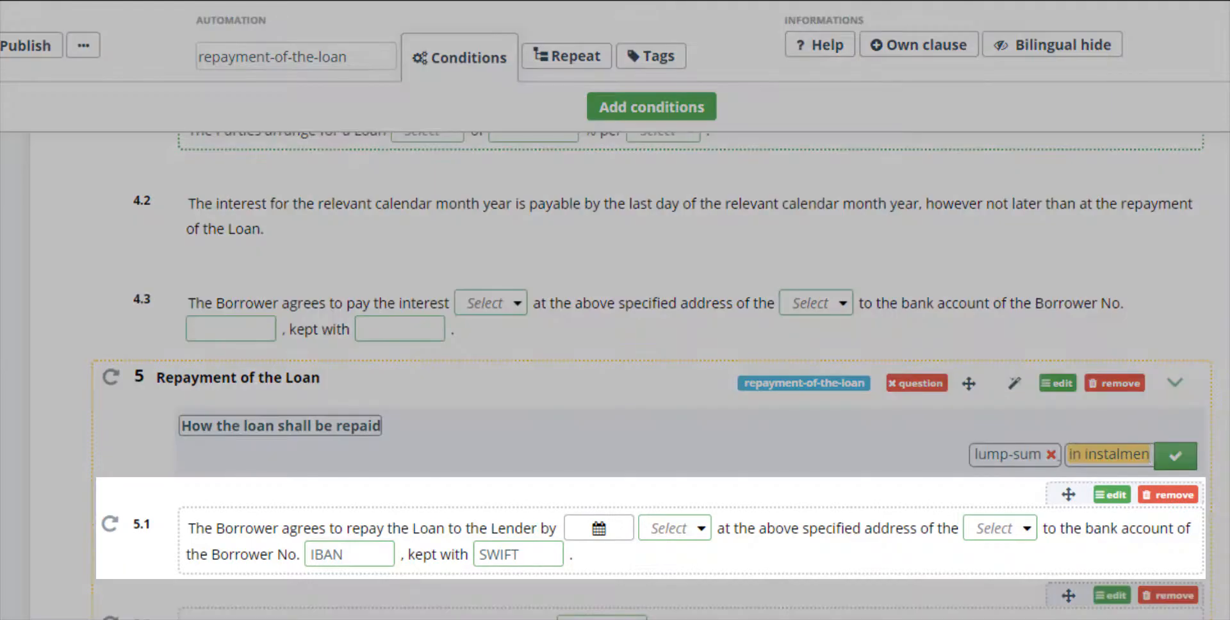
pyautogui.write('ts')
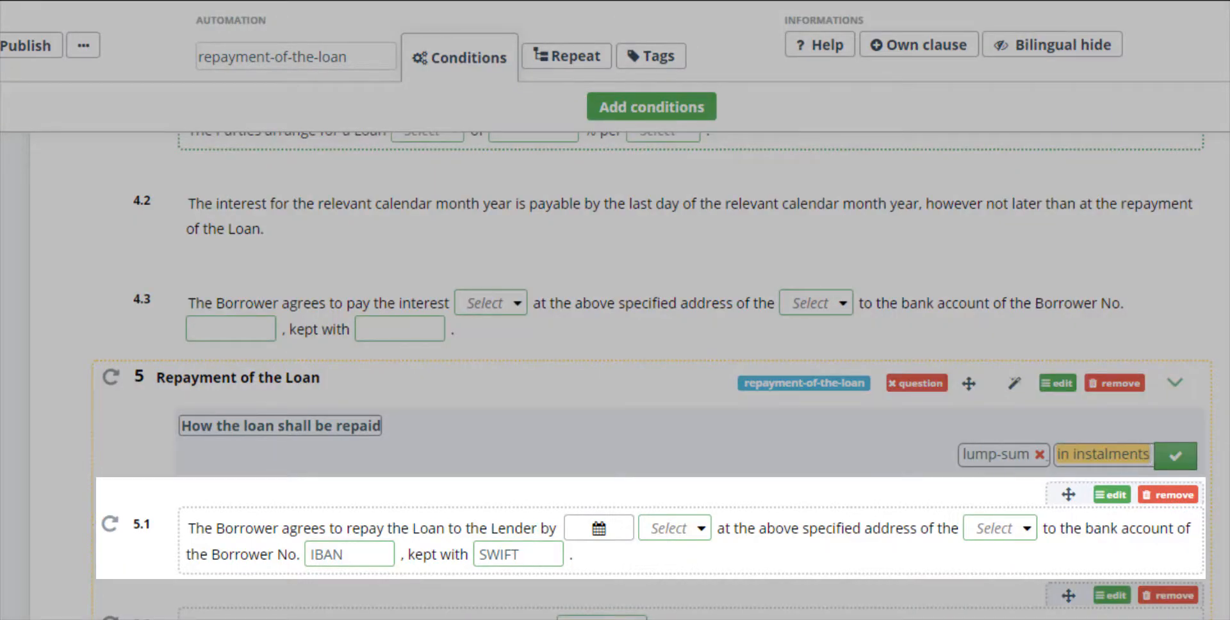
pyautogui.press('Return')
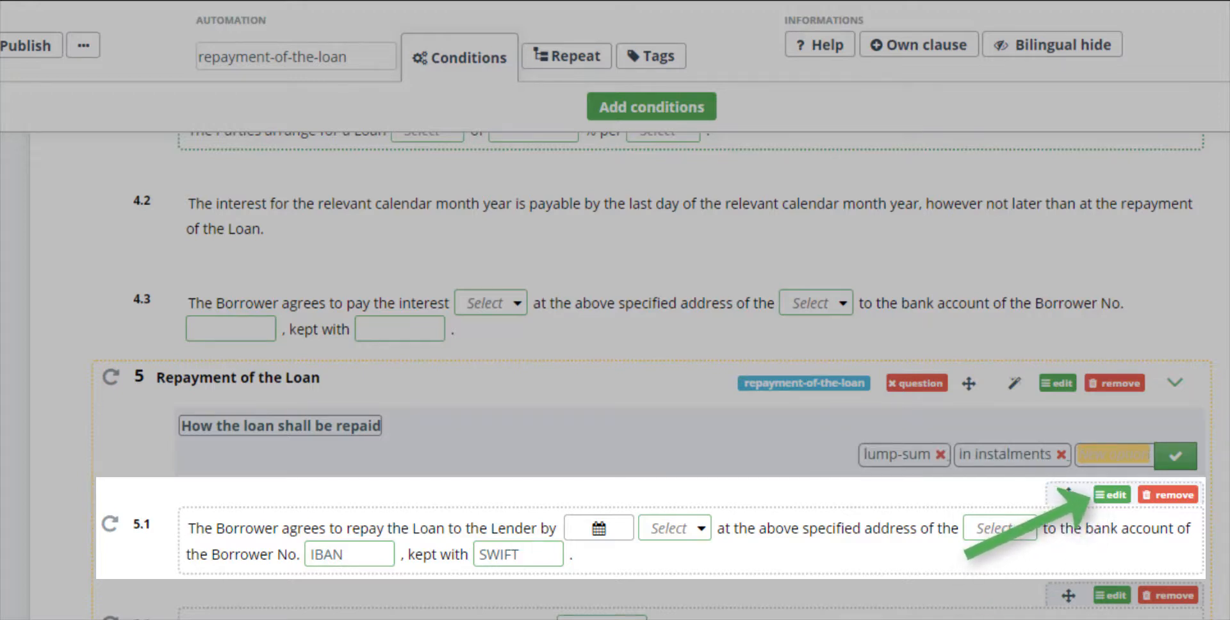
# - Make paragraph 5.1 conditional on the question how-the-loan-shall-be-repaid being set to "lump-sum", and copy that condition
pyautogui.click(1112, 494)
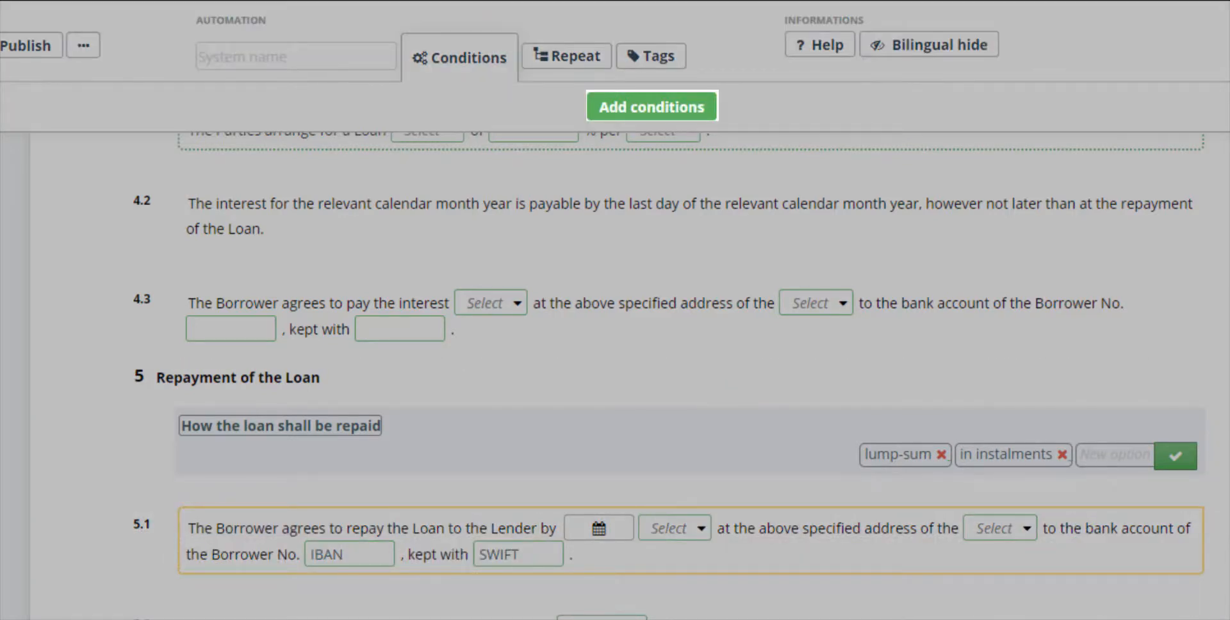
pyautogui.click(652, 107)
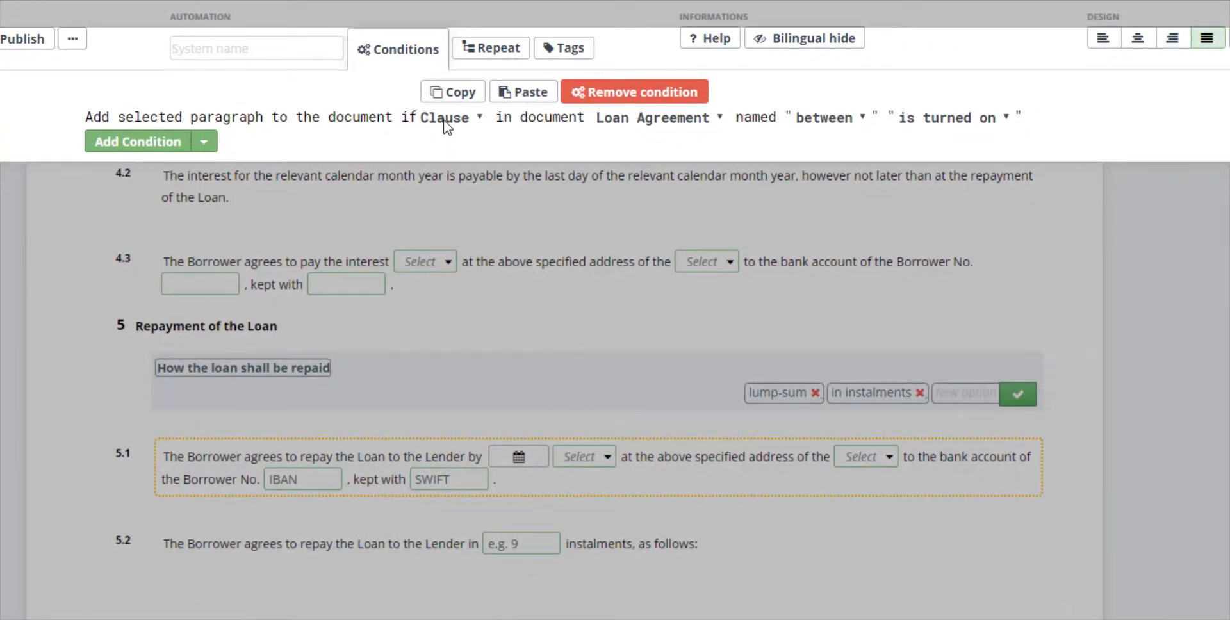
pyautogui.click(445, 119)
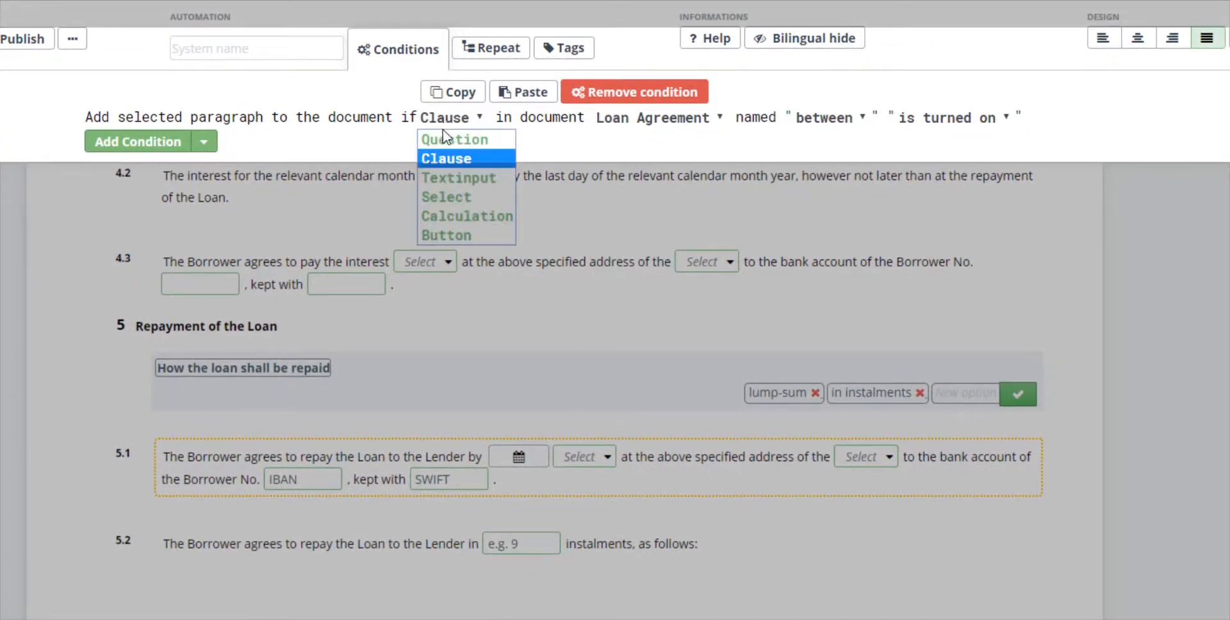
pyautogui.click(447, 139)
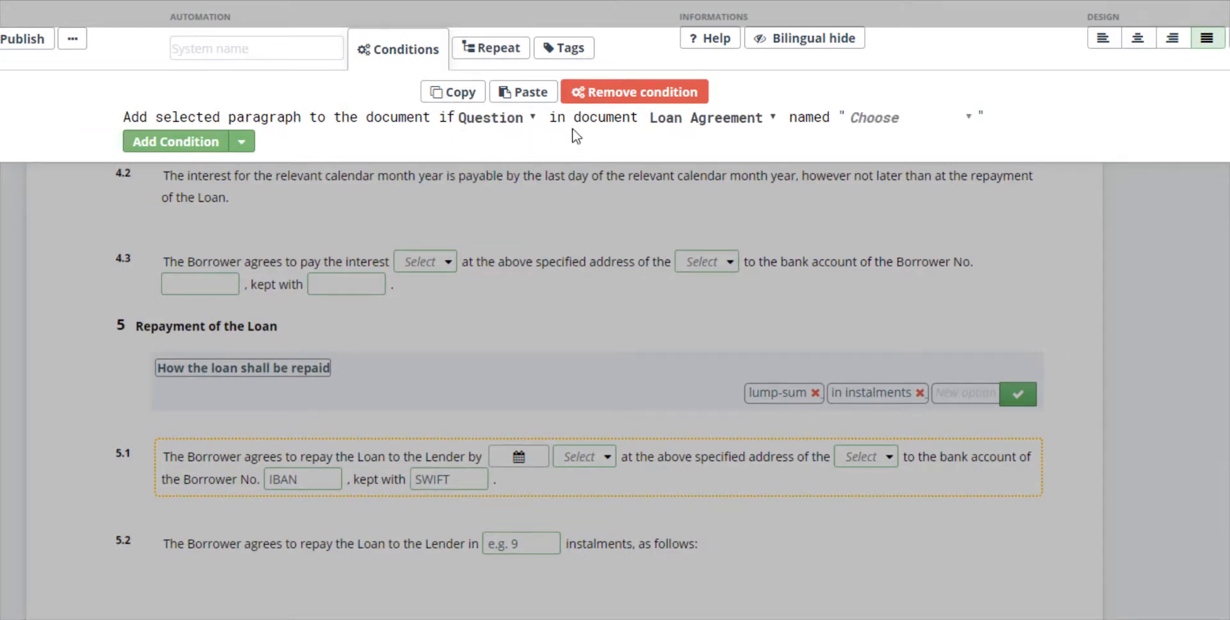
pyautogui.click(855, 123)
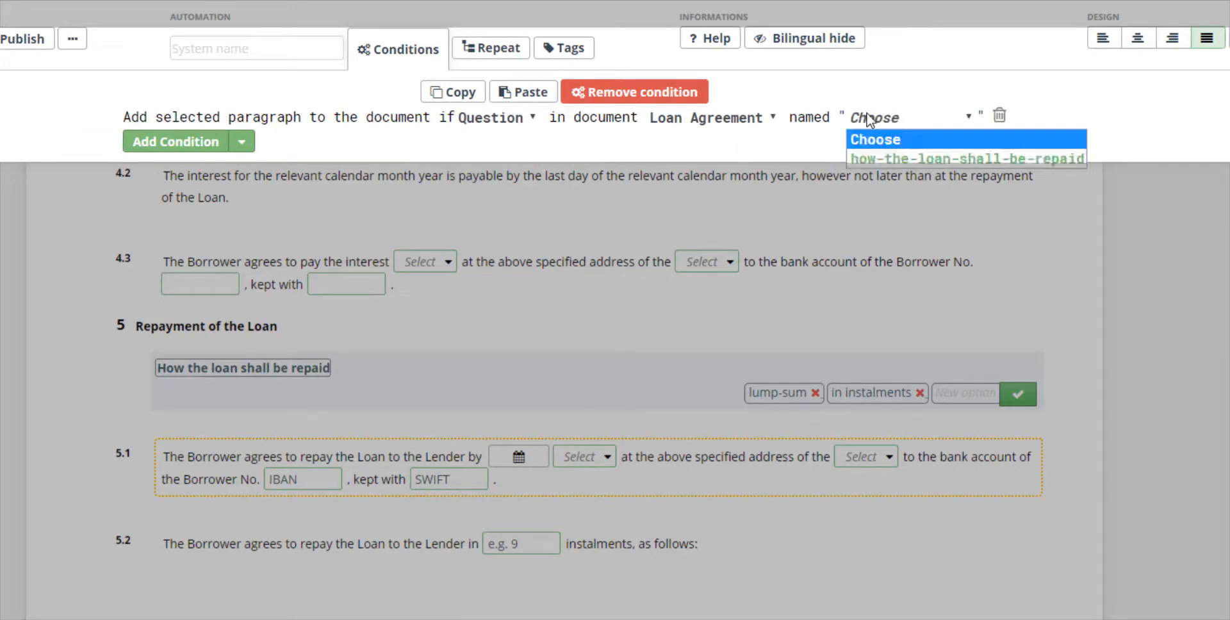
pyautogui.click(900, 159)
pyautogui.click(1089, 119)
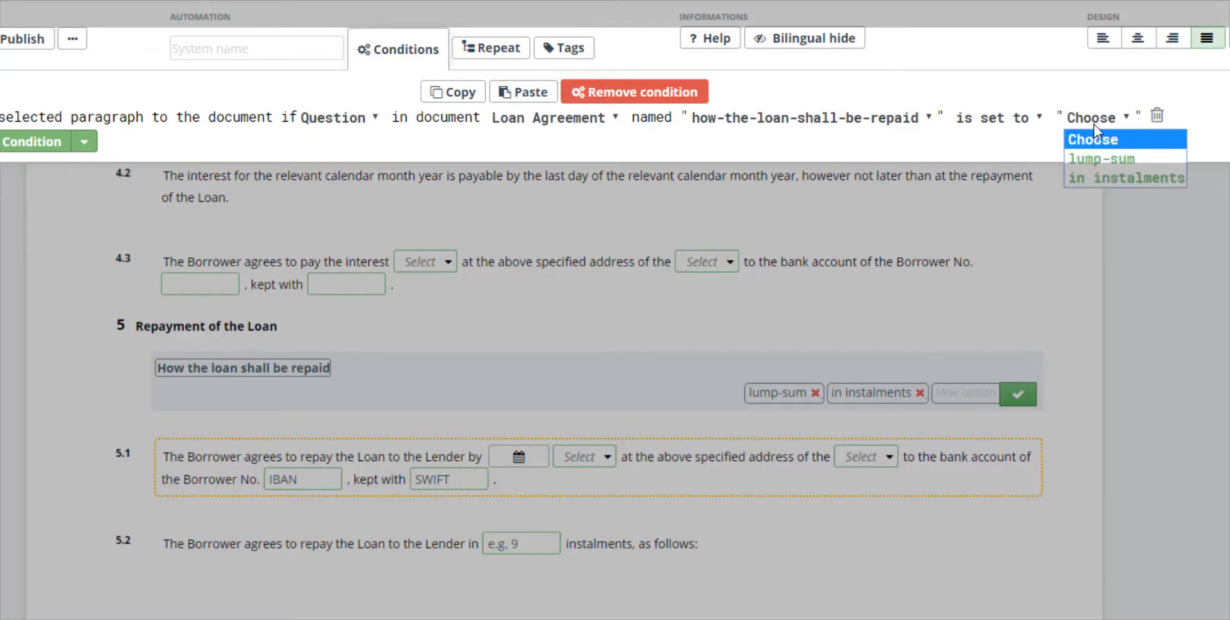
pyautogui.click(1097, 160)
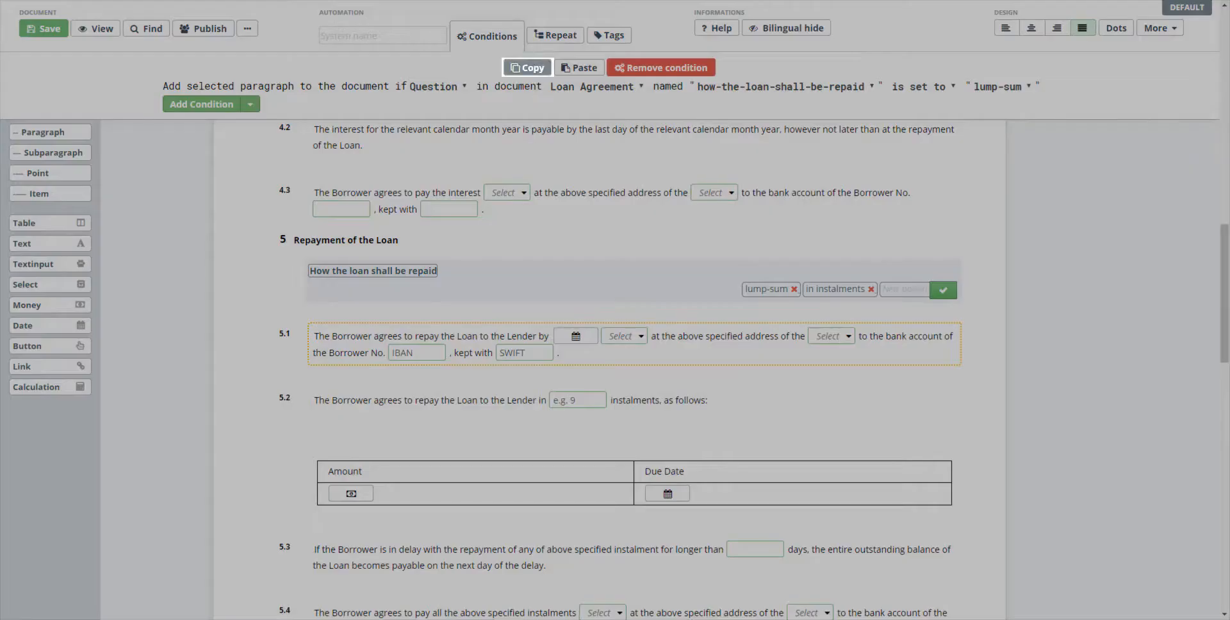
pyautogui.click(527, 68)
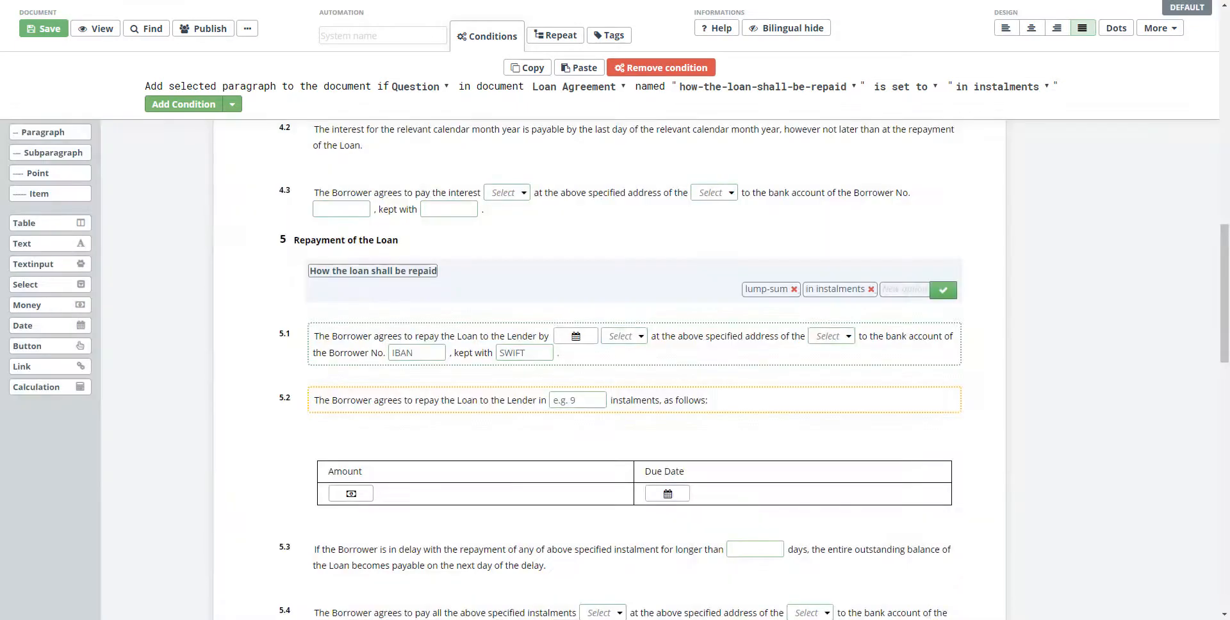
# - Make article 7, Contractual Penalty, conditional on the clause named confidentiality in the Loan Agreement being turned on
pyautogui.scroll(-6, 608, 369)
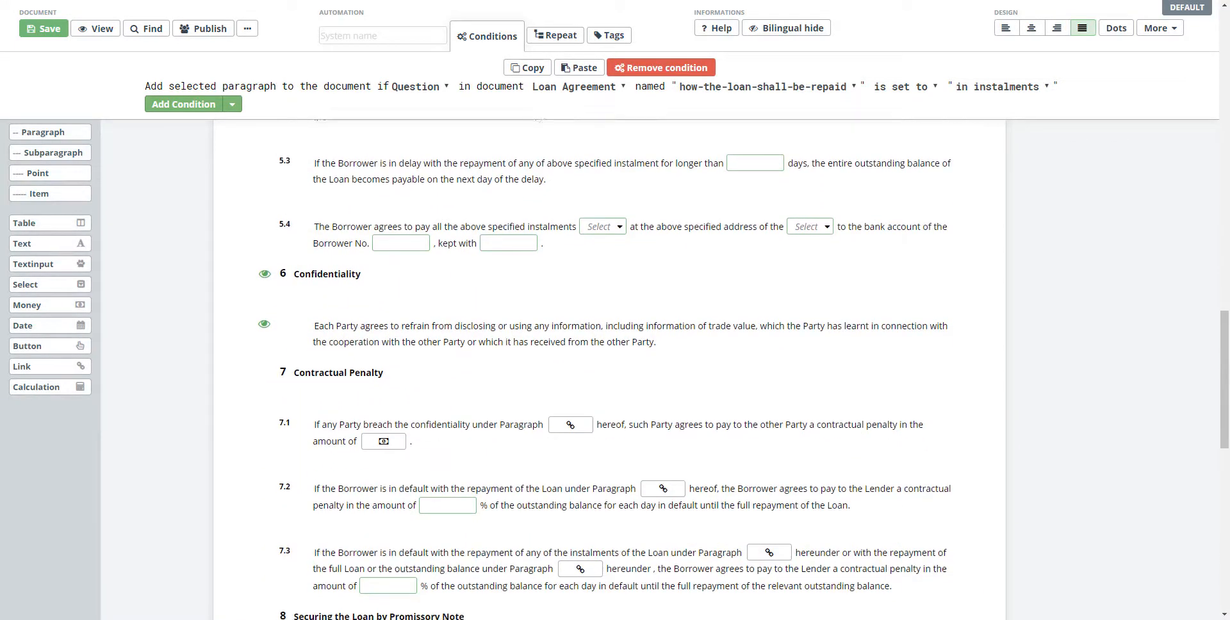
pyautogui.scroll(-1, 608, 369)
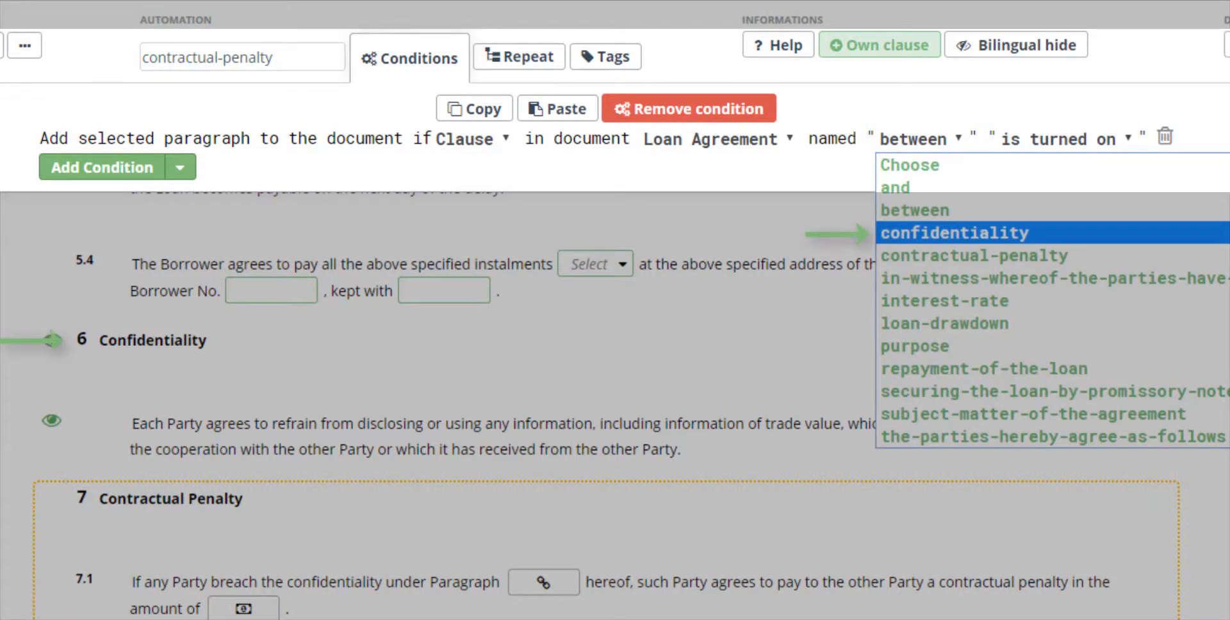
pyautogui.click(954, 233)
pyautogui.click(1097, 139)
pyautogui.click(1100, 188)
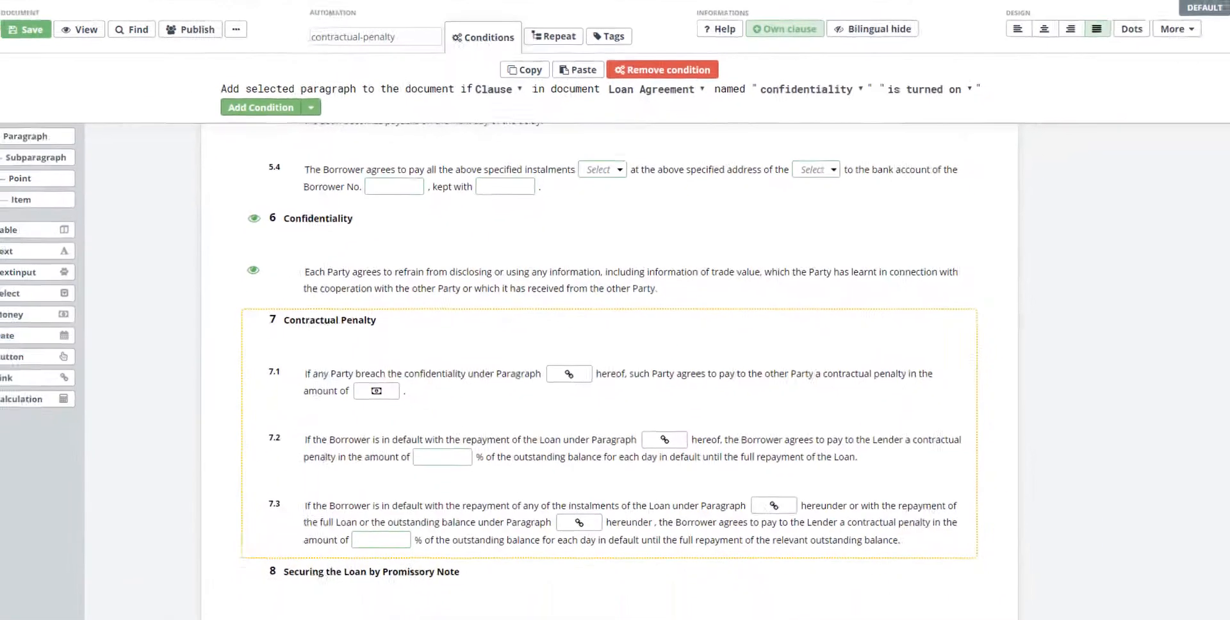
# - Give the instalment count text input in paragraph 5.2 the system name "number of instalments"
pyautogui.scroll(3, 609, 369)
pyautogui.scroll(2, 609, 370)
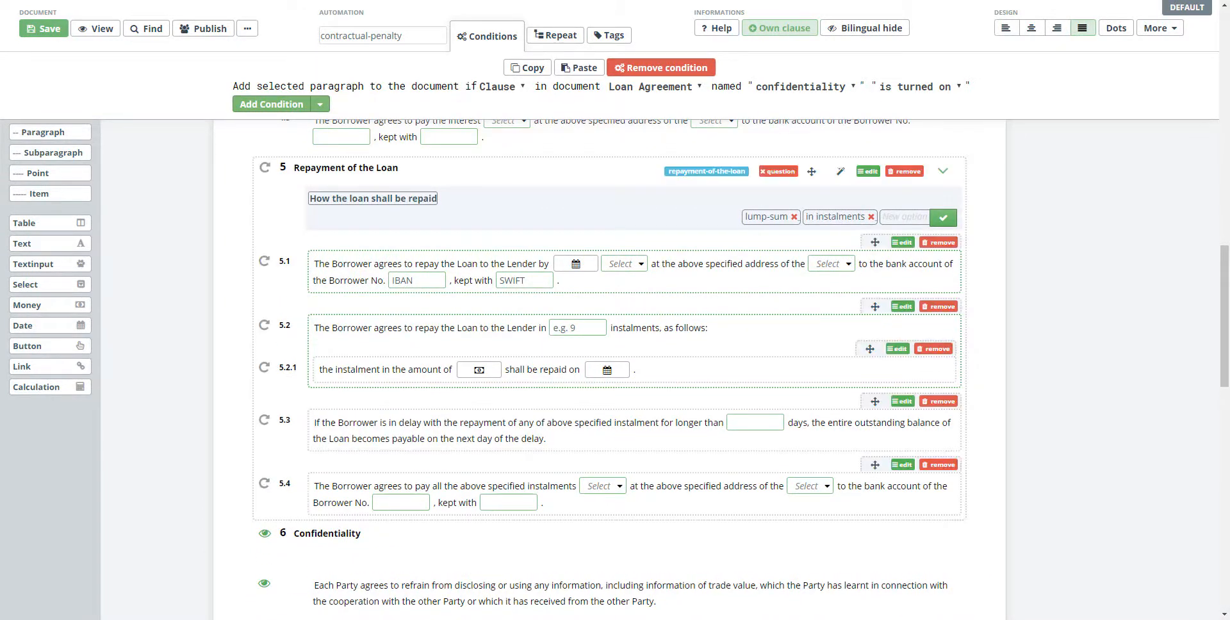
pyautogui.click(871, 349)
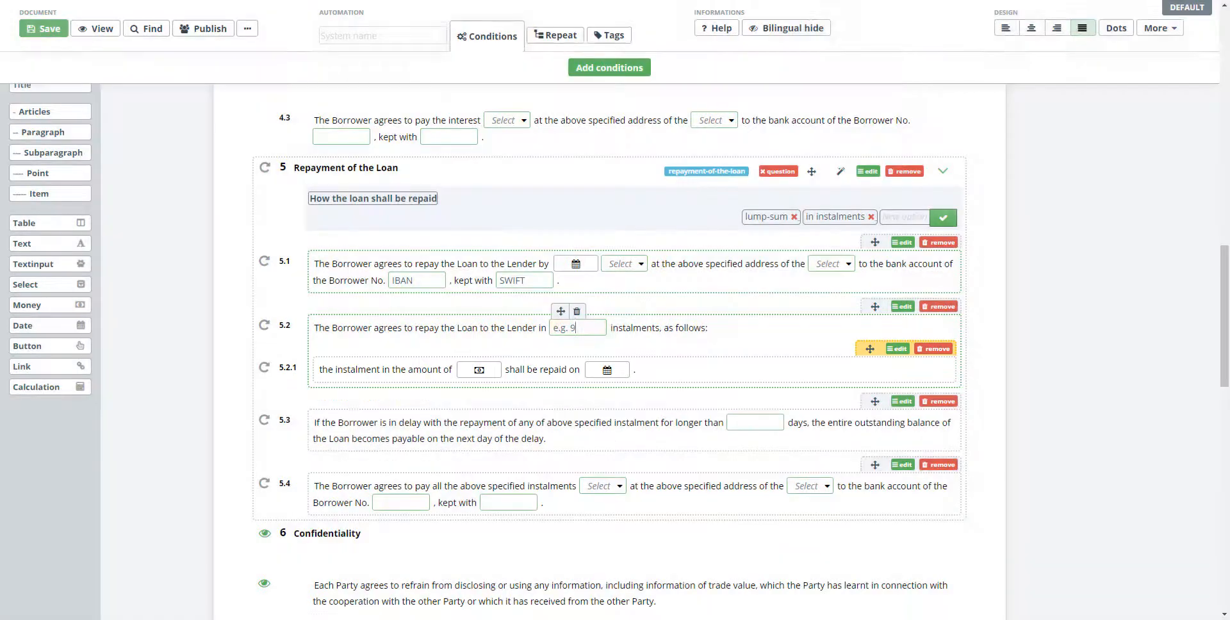
pyautogui.click(577, 328)
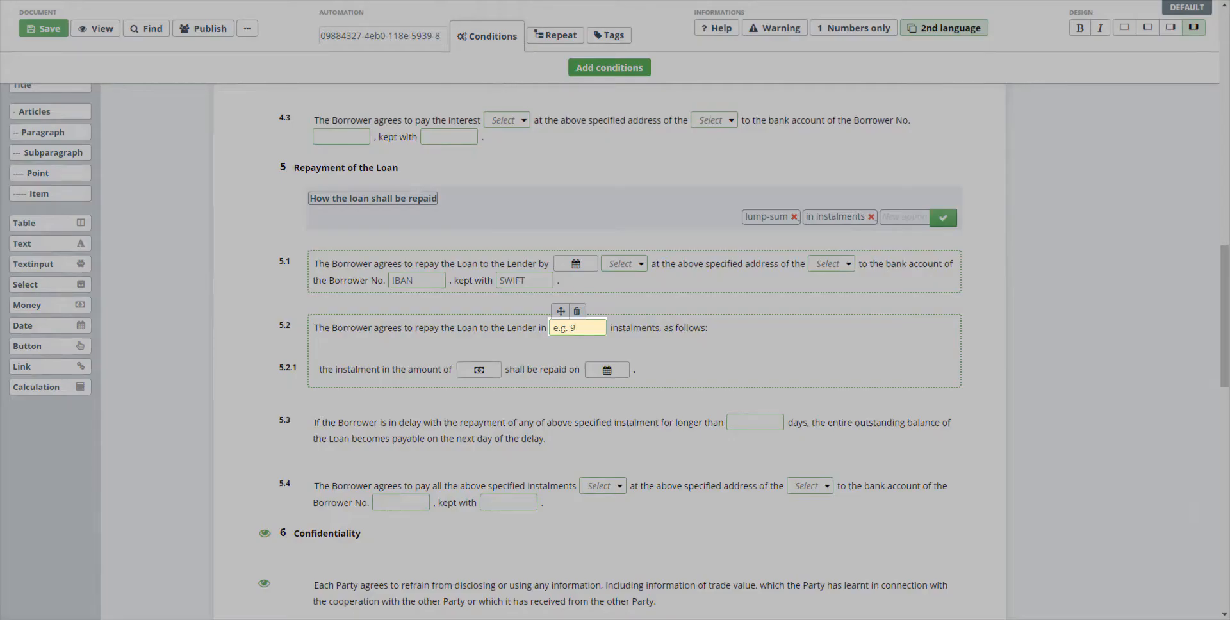
pyautogui.click(411, 36)
pyautogui.hotkey('ctrl', 'a')
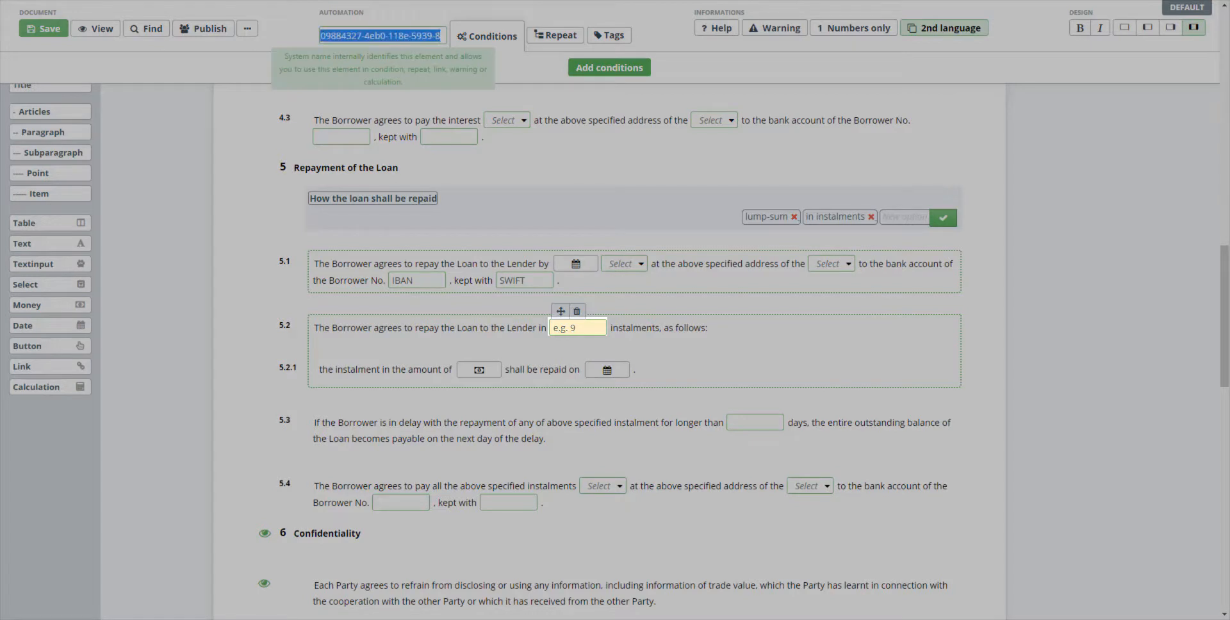
pyautogui.write('number of insta')
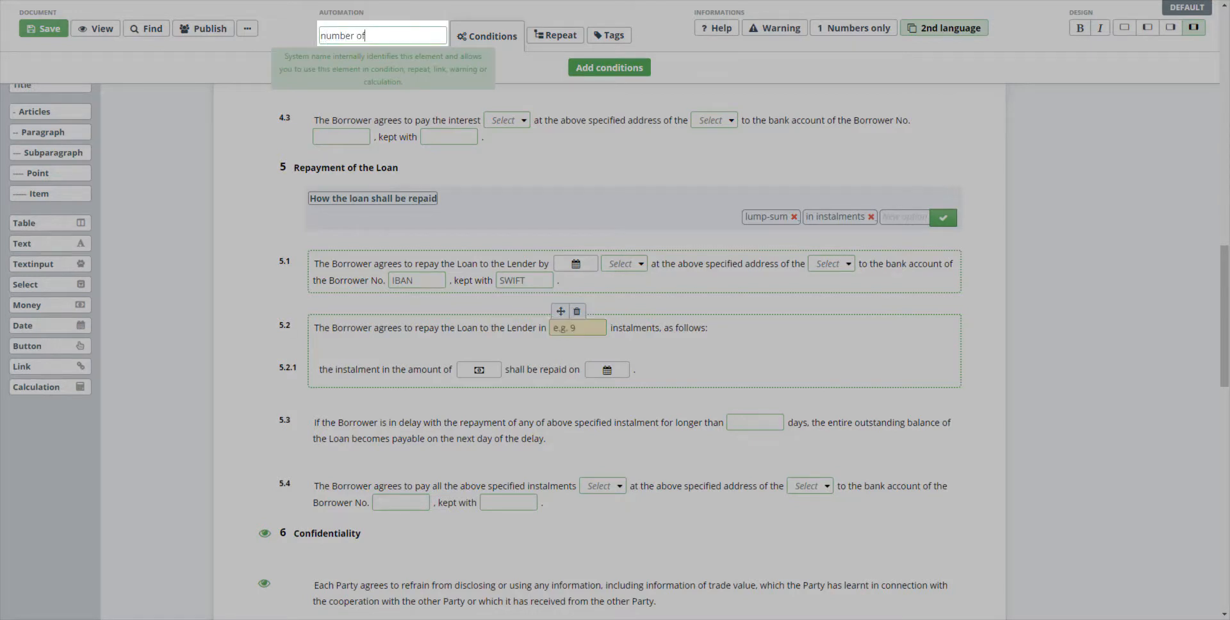
pyautogui.write('lments')
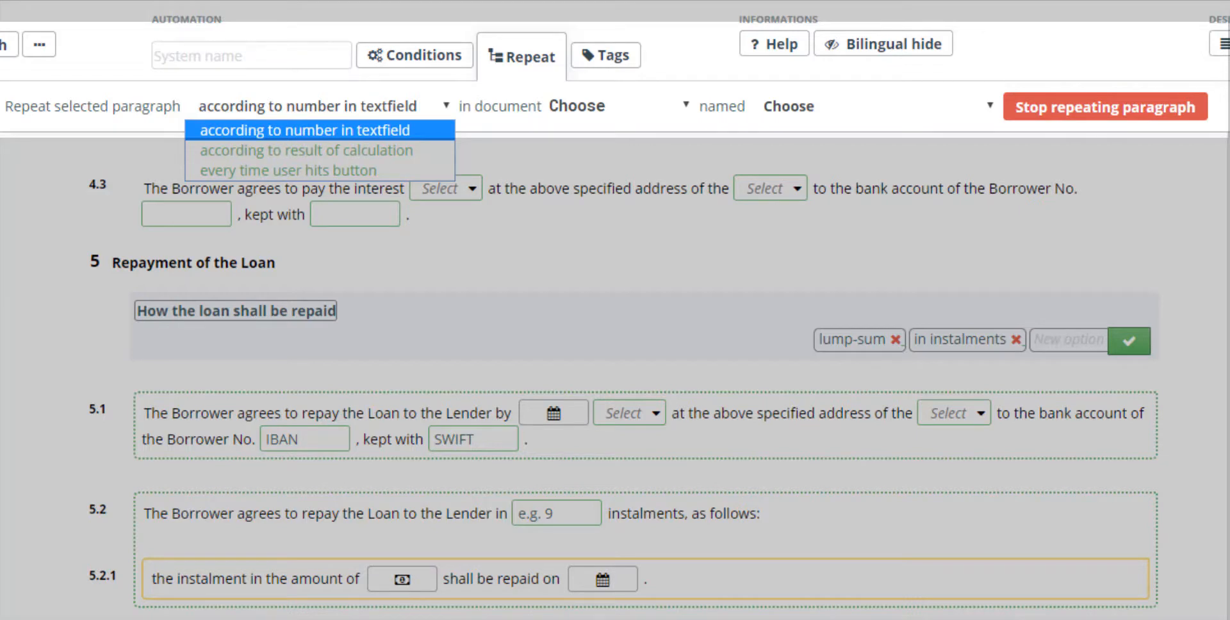
# - Repeat subparagraph 5.2.1 according to the number in the Loan Agreement textfield named number-of-instalments
pyautogui.click(320, 130)
pyautogui.click(618, 106)
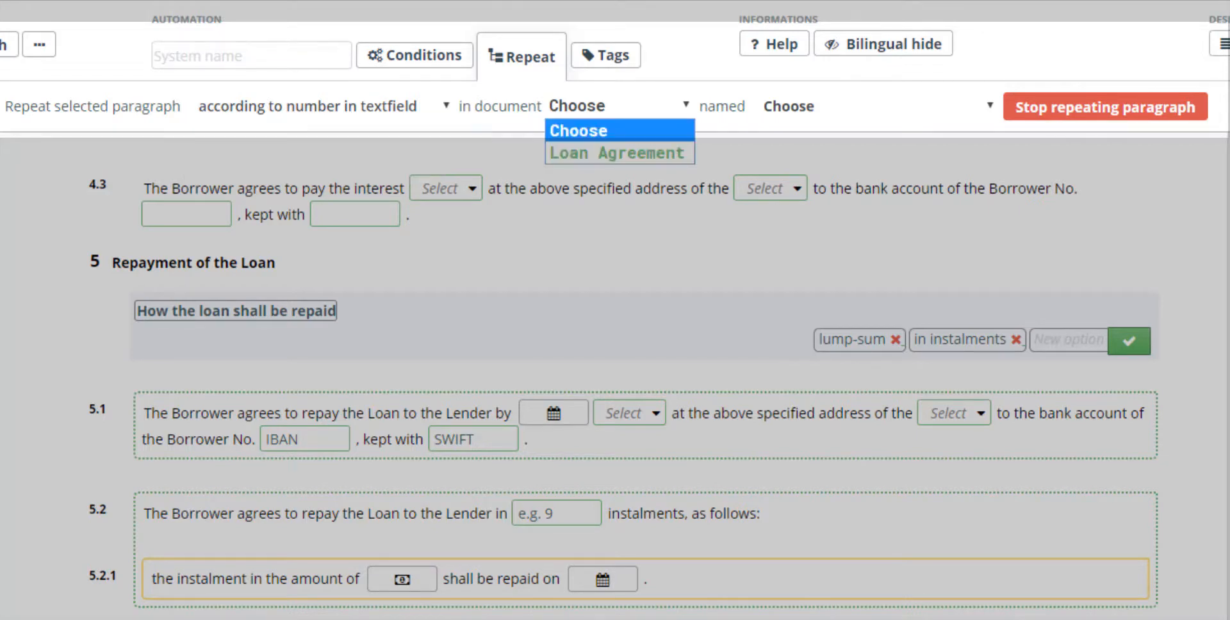
pyautogui.click(618, 153)
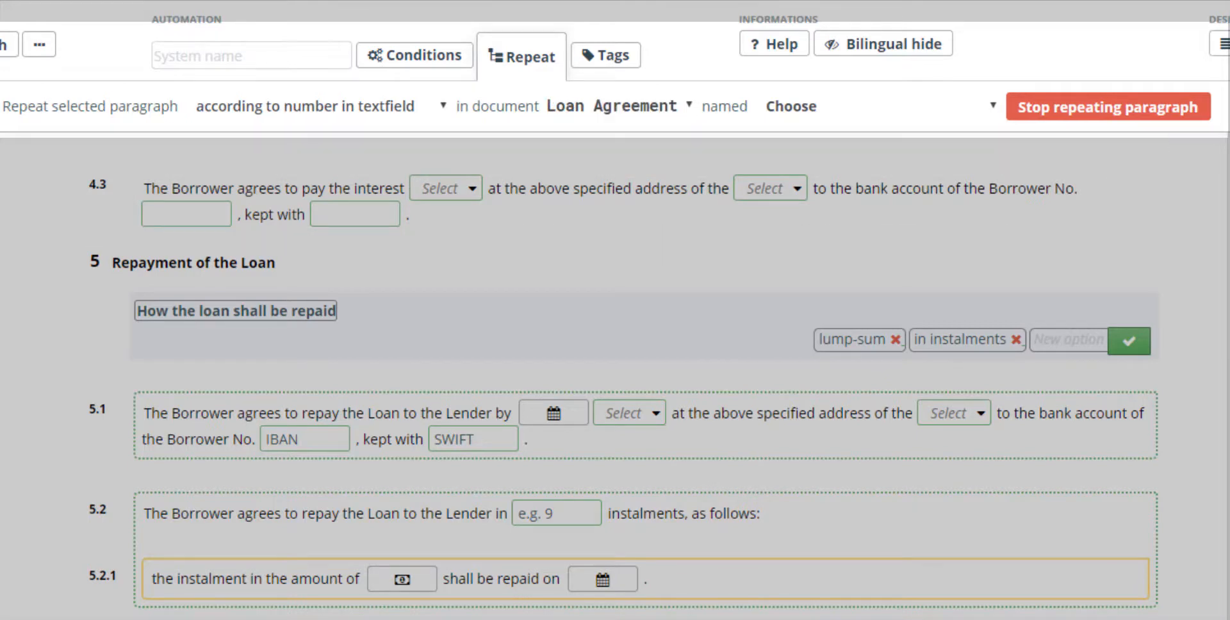
pyautogui.click(876, 107)
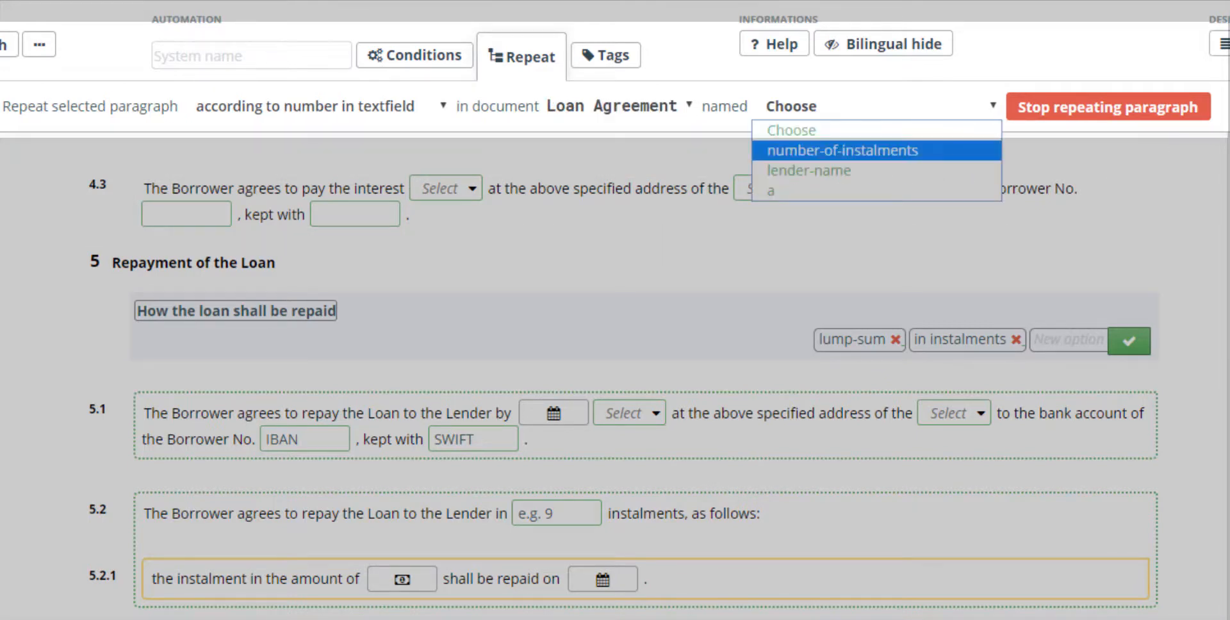
pyautogui.click(843, 149)
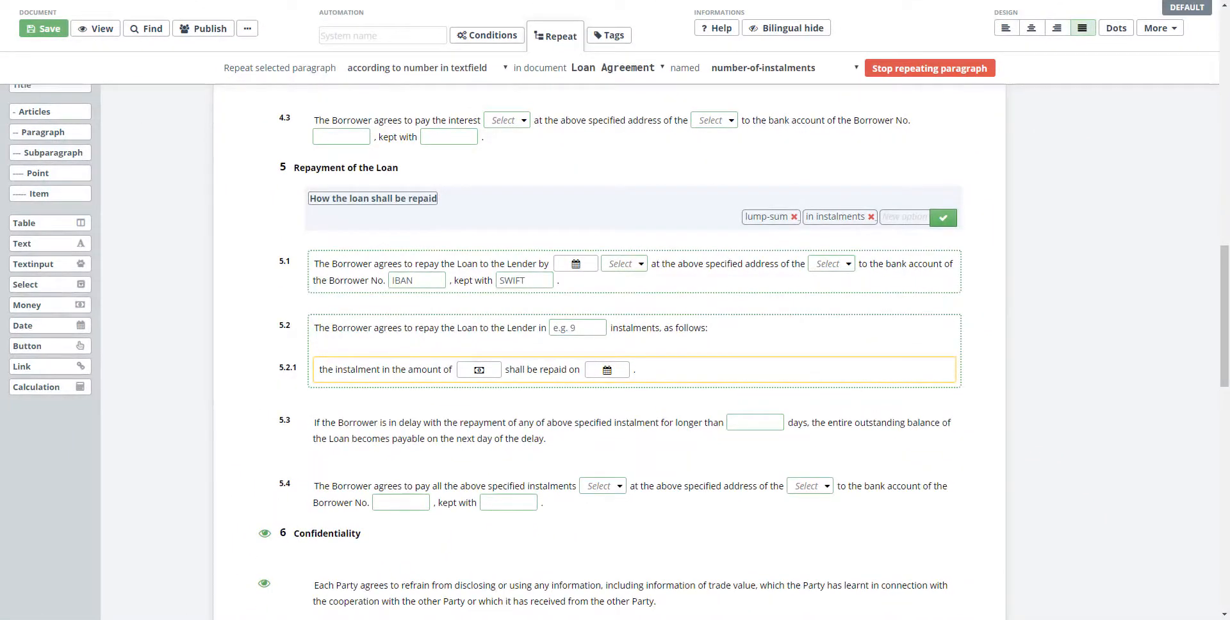
pyautogui.press('Escape')
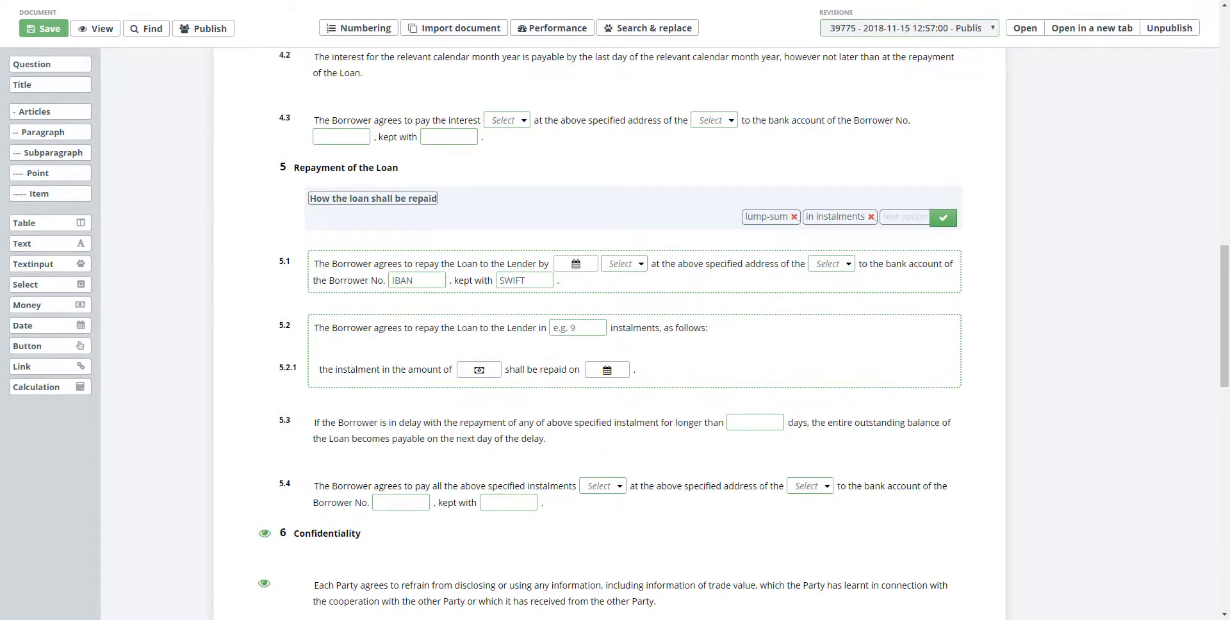
# - Give the lender's company name text input under BETWEEN the system name "lender name"
pyautogui.scroll(8, 609, 333)
pyautogui.scroll(7, 609, 333)
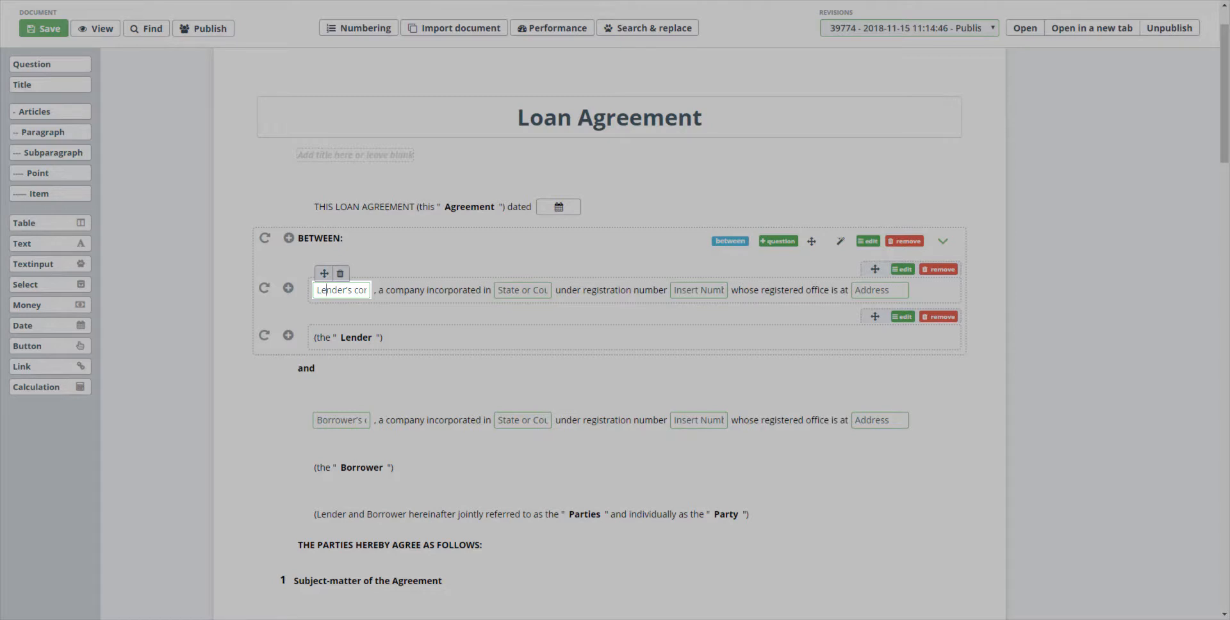
pyautogui.write('lender')
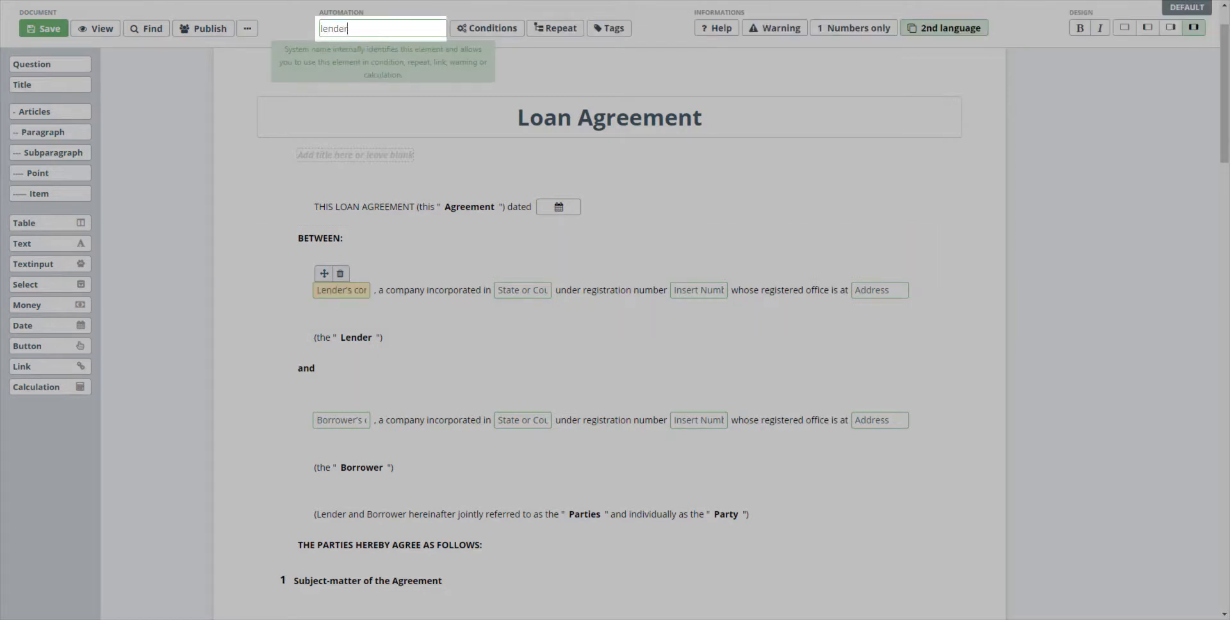
pyautogui.write(' name')
pyautogui.press('Return')
# - Link the first signature link under IN WITNESS WHEREOF to the Loan Agreement textinput holding the lender's name, and save the document
pyautogui.scroll(-10, 608, 333)
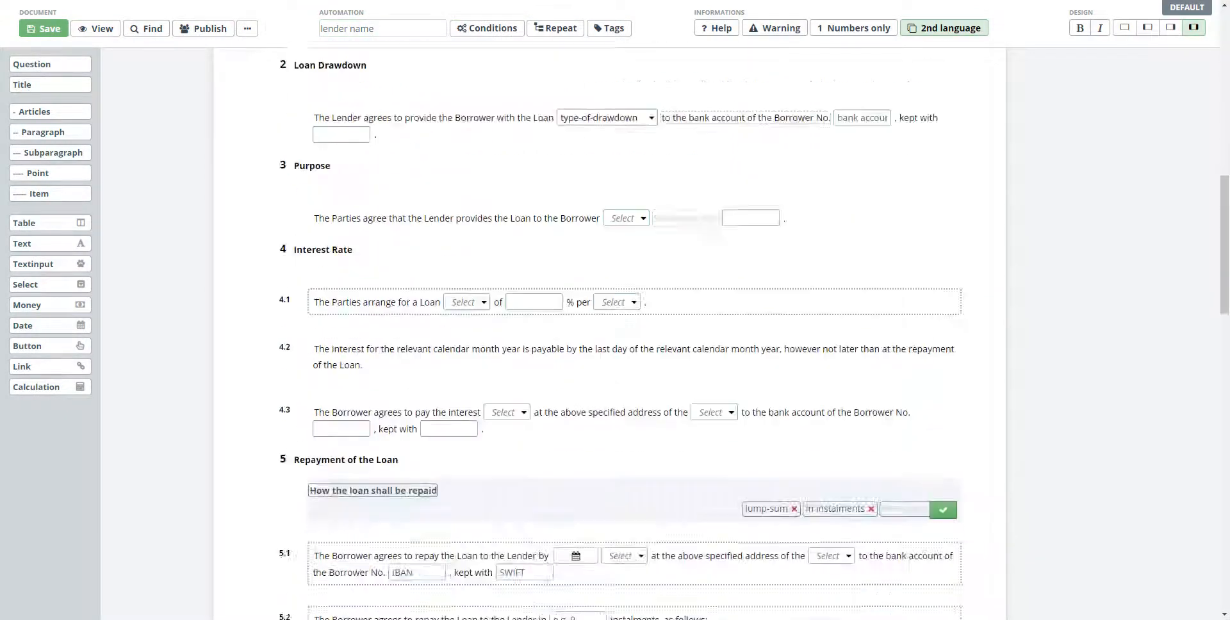
pyautogui.scroll(-15, 608, 333)
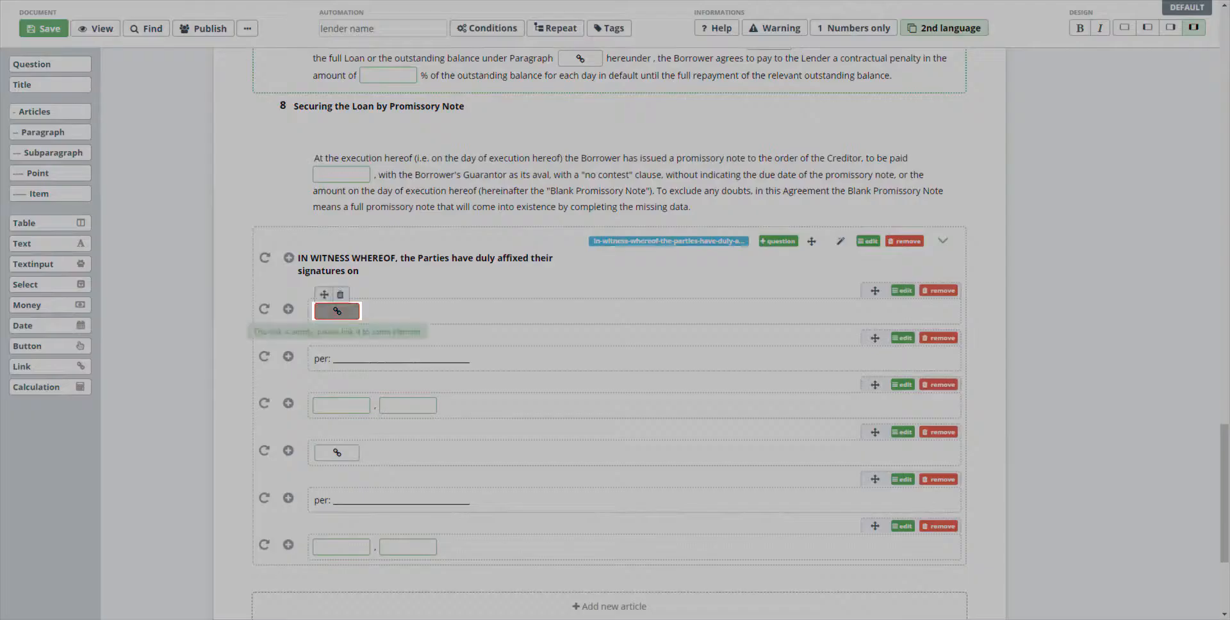
pyautogui.click(336, 311)
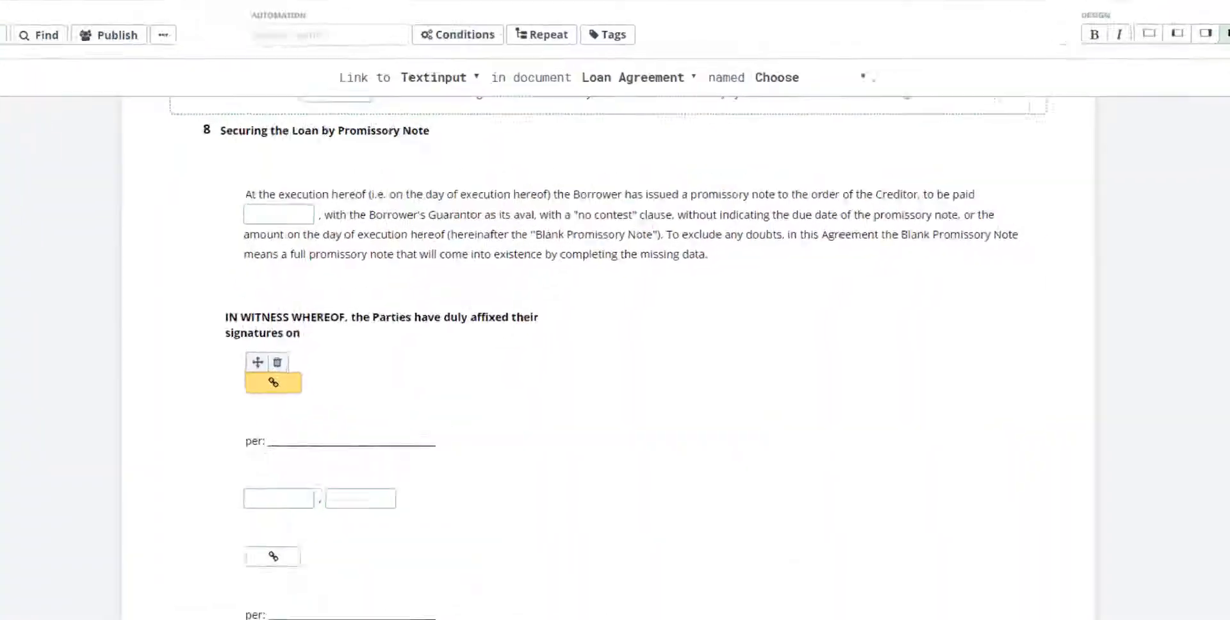
pyautogui.click(440, 77)
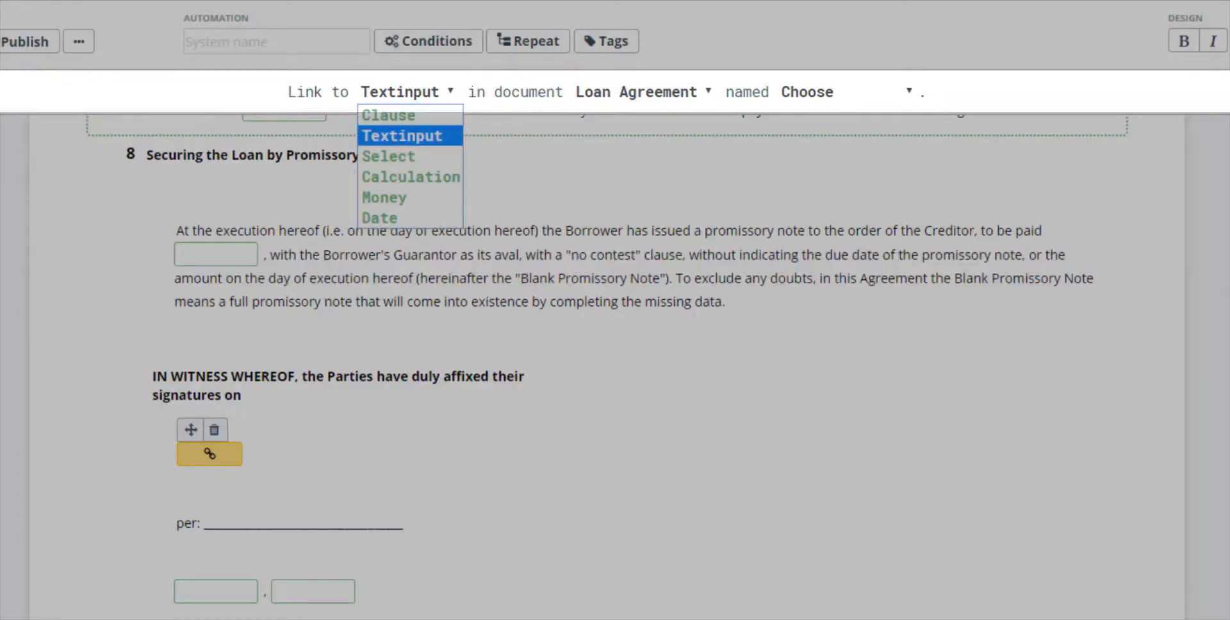
pyautogui.click(402, 136)
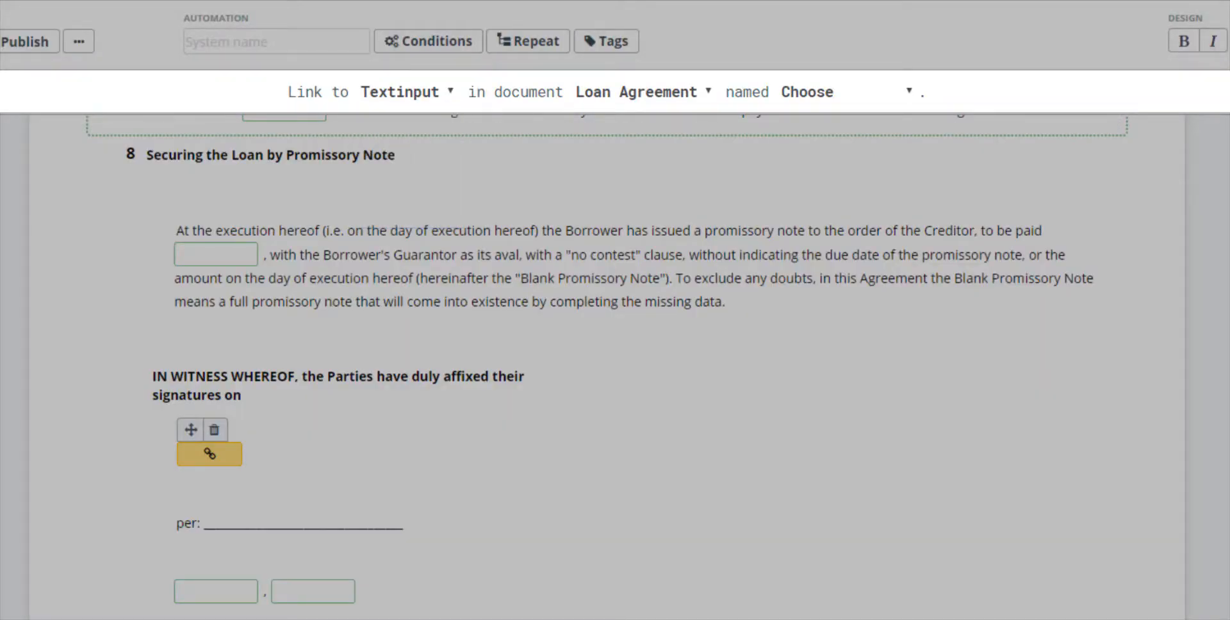
pyautogui.click(846, 92)
pyautogui.click(827, 175)
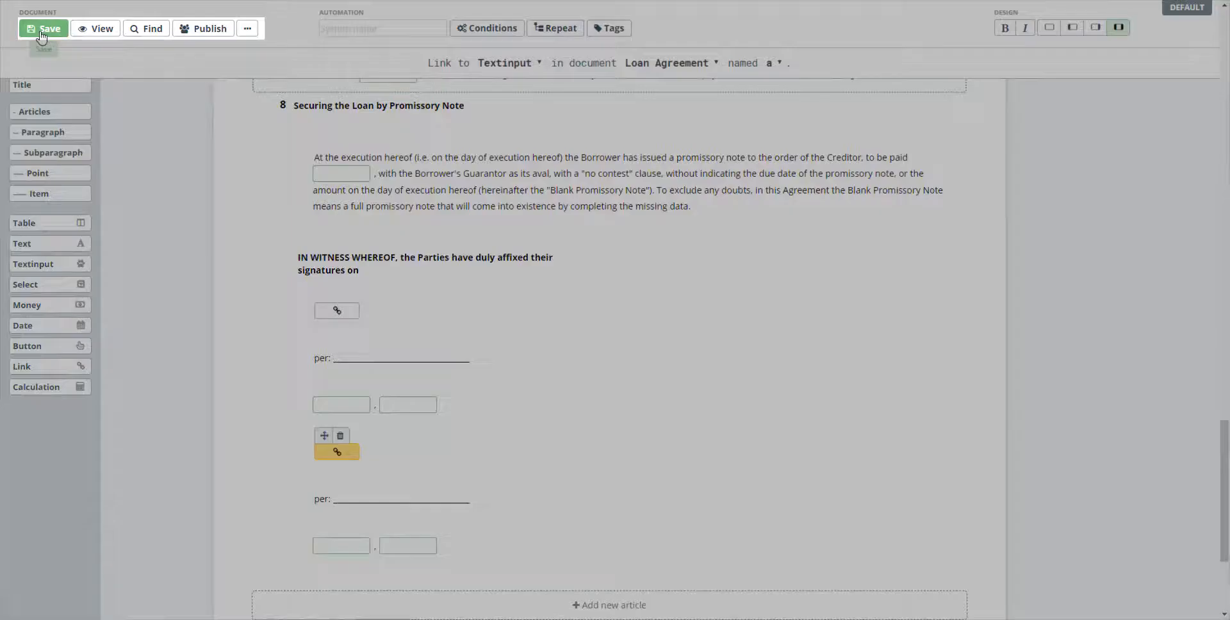
pyautogui.click(42, 30)
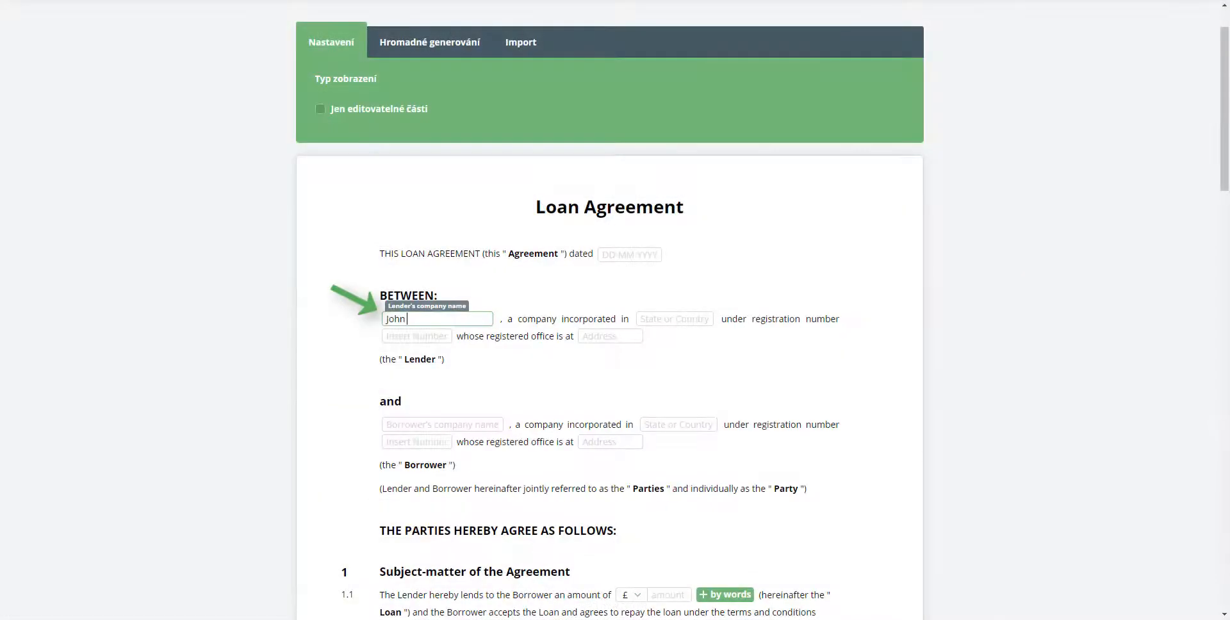
# - In the generated agreement form, fill in the lender's name and set the loan drawdown to "by a bank transfer"
pyautogui.write('Doe')
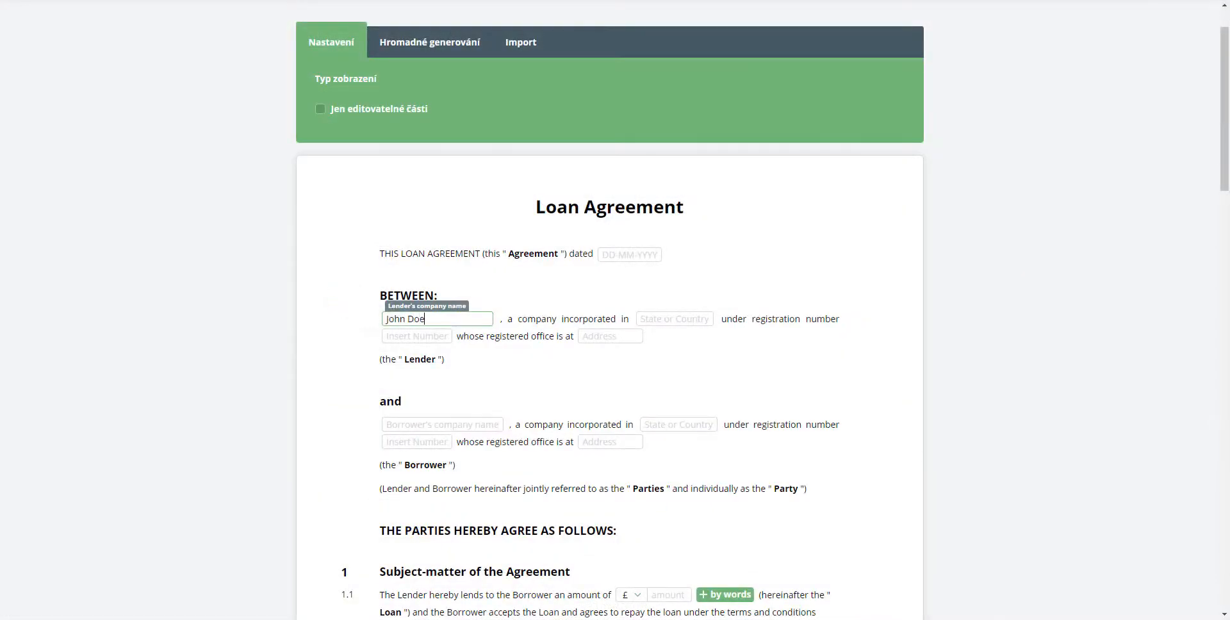
pyautogui.scroll(-7, 609, 320)
pyautogui.click(652, 286)
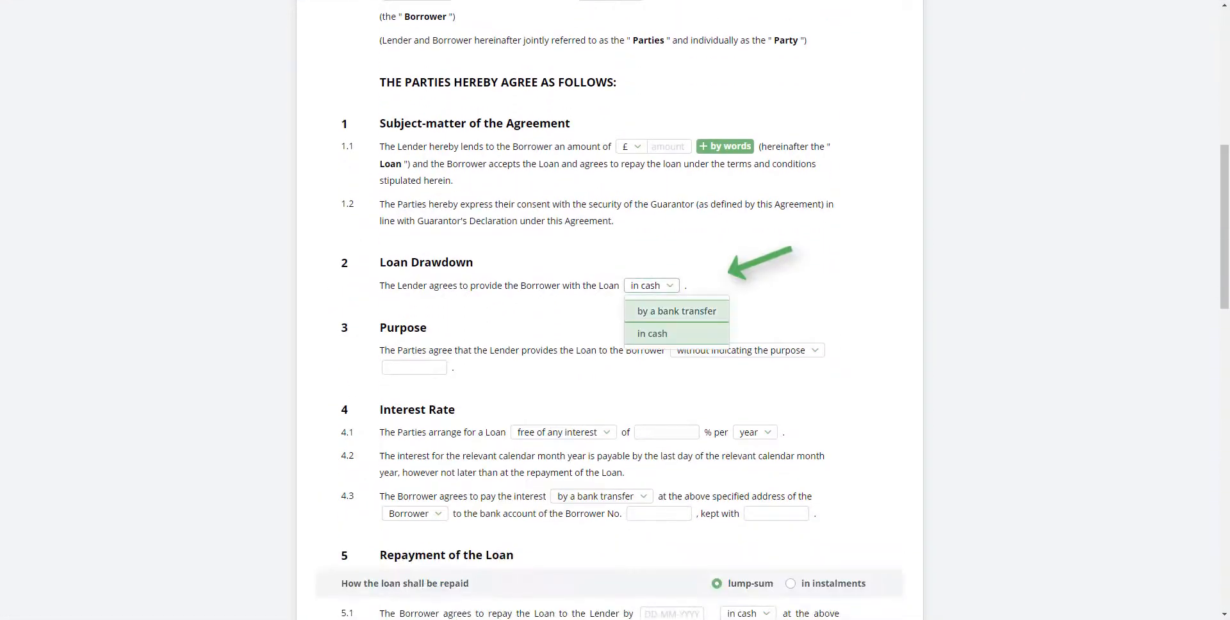
pyautogui.click(676, 311)
# - Set the loan repayment question in article 5 to "in instalments" and enter 5 as the number of instalments
pyautogui.scroll(-1, 677, 312)
pyautogui.scroll(-6, 609, 310)
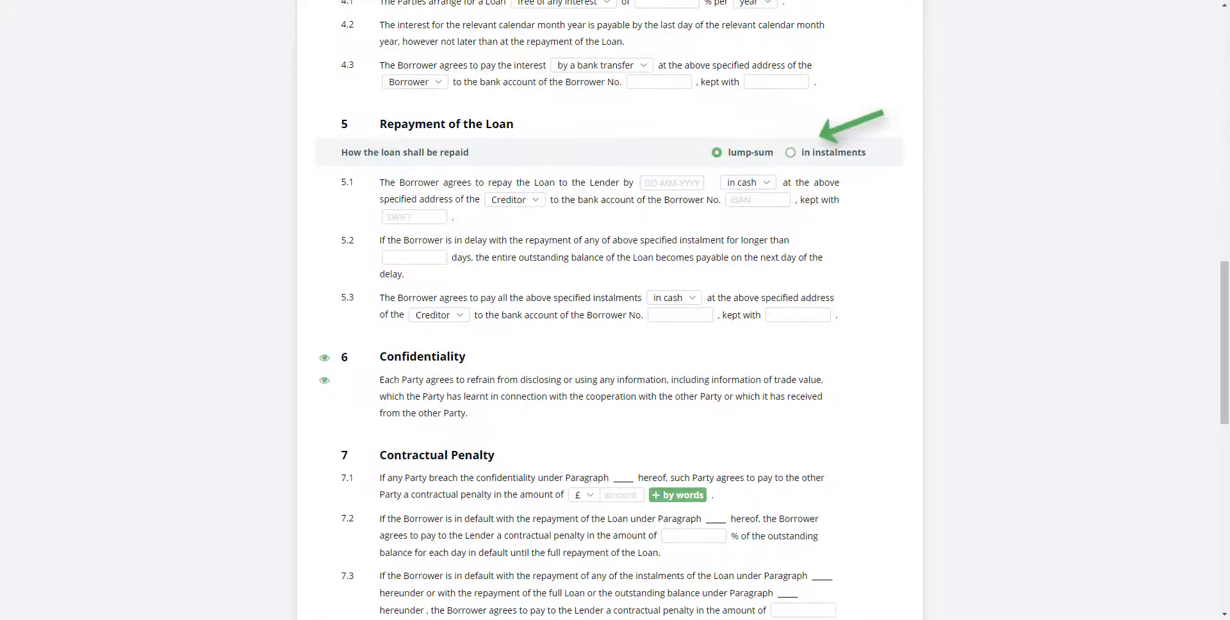
pyautogui.click(790, 152)
pyautogui.doubleClick(640, 182)
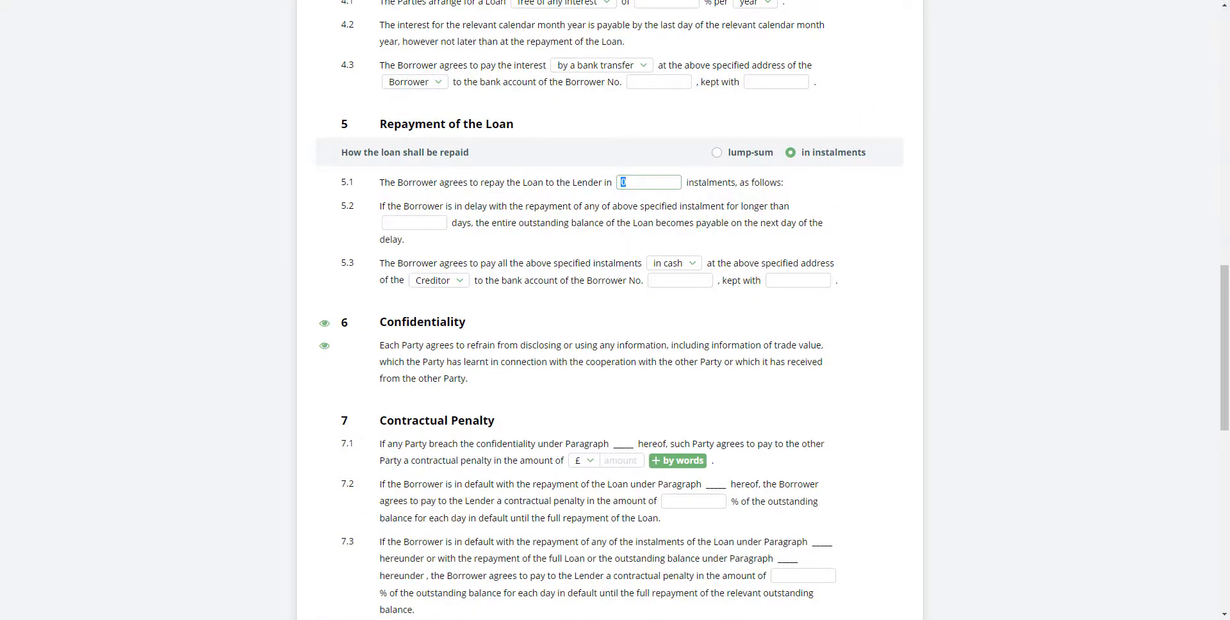
pyautogui.write('5')
pyautogui.click(1205, 12)
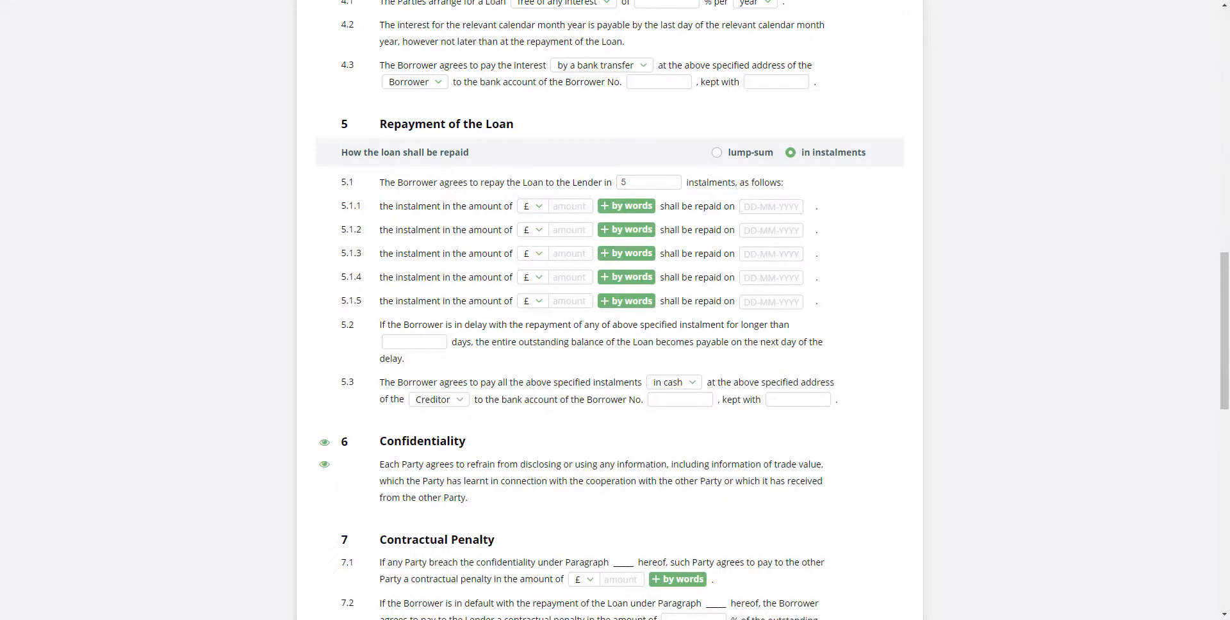
pyautogui.scroll(-8, 609, 310)
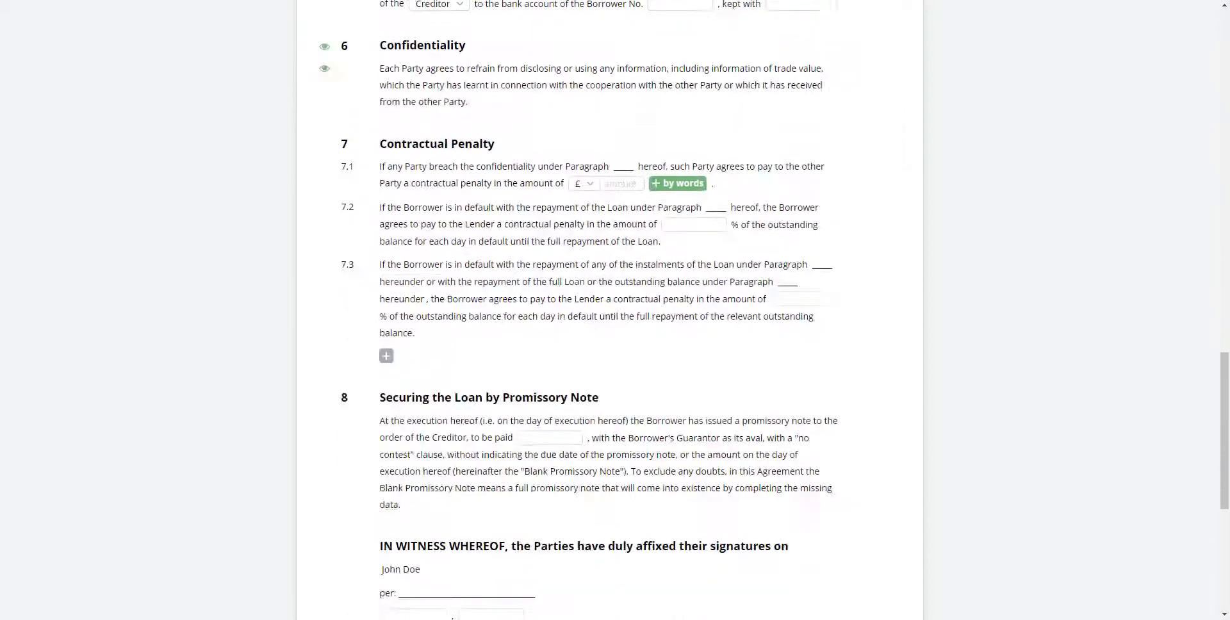